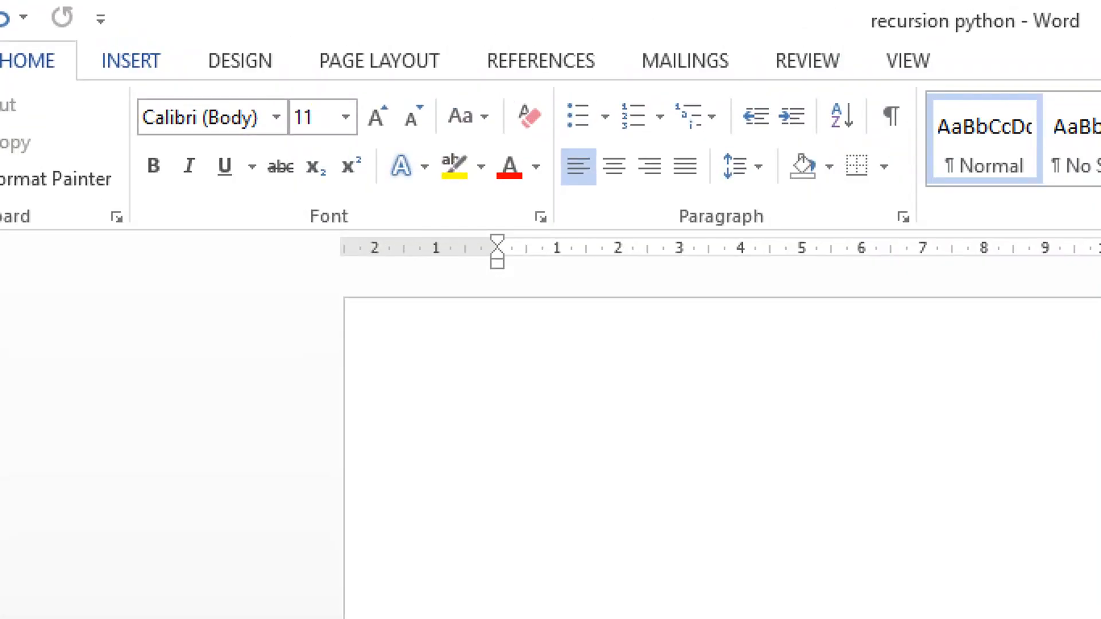
click(130, 61)
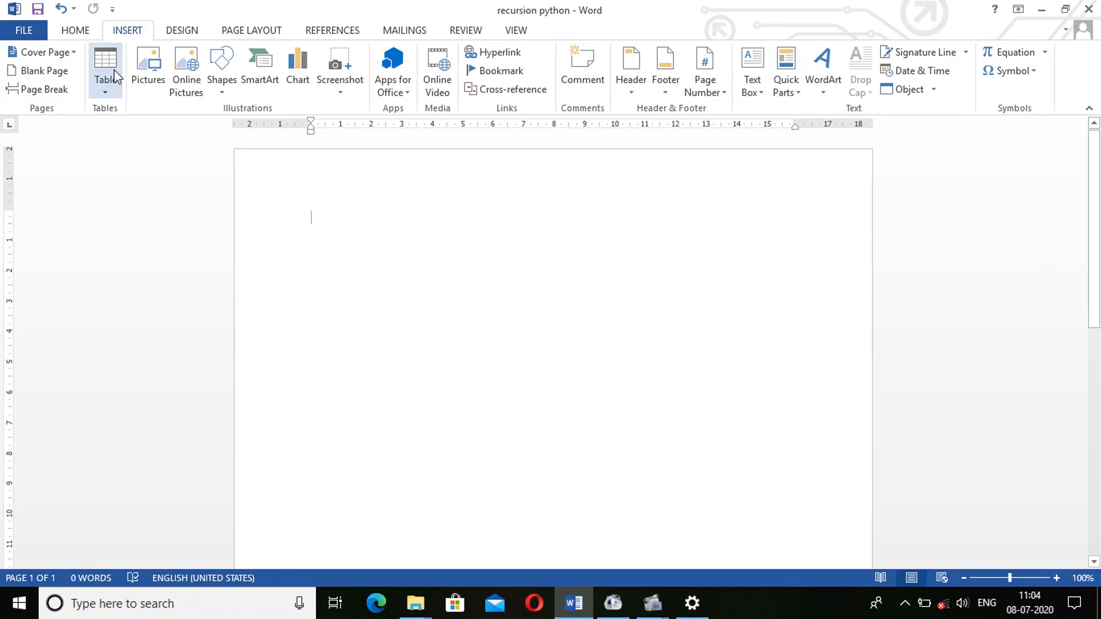
key(alt)
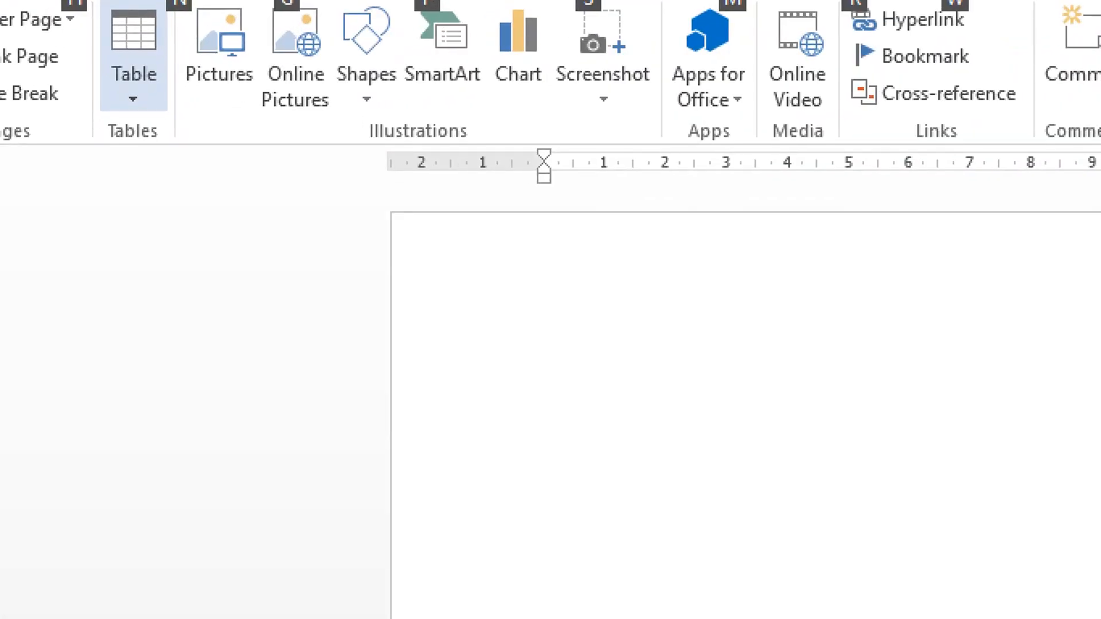
key(alt)
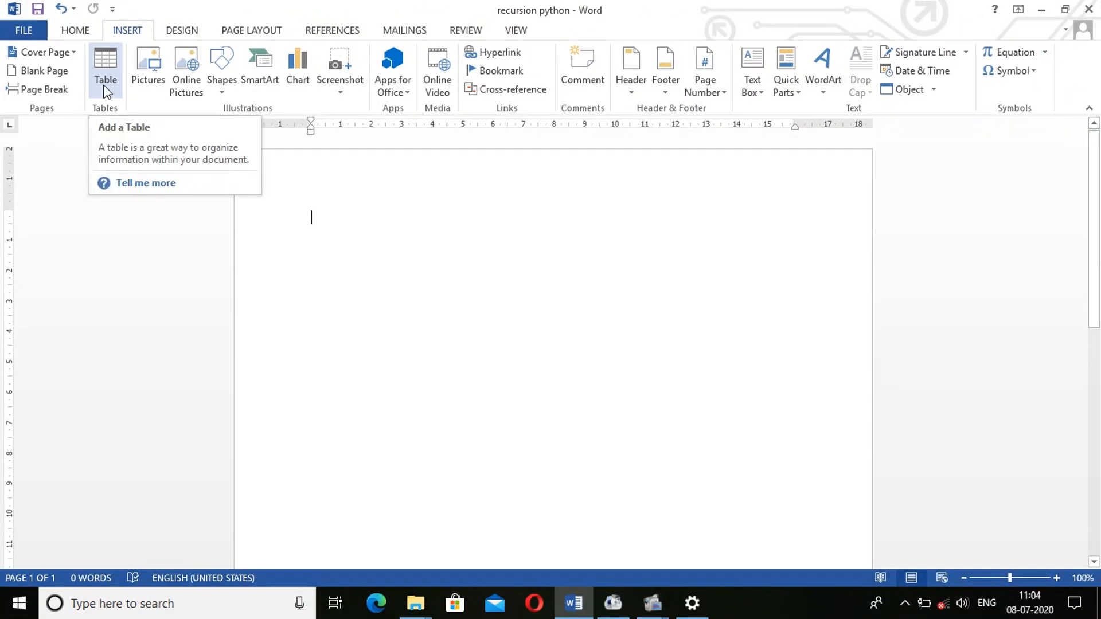
click(107, 86)
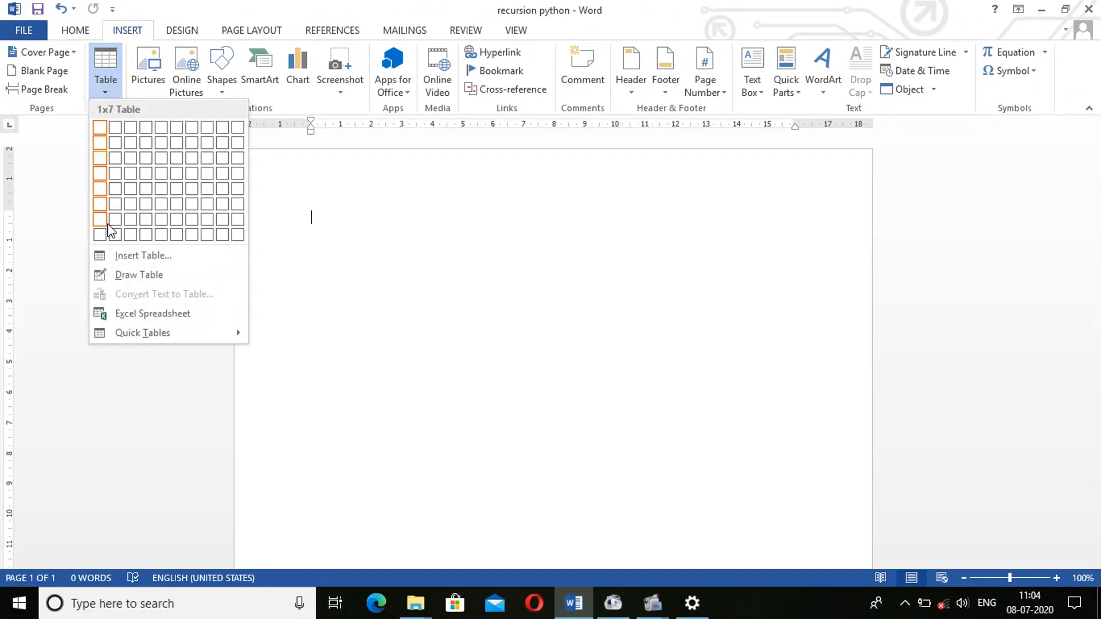
click(149, 259)
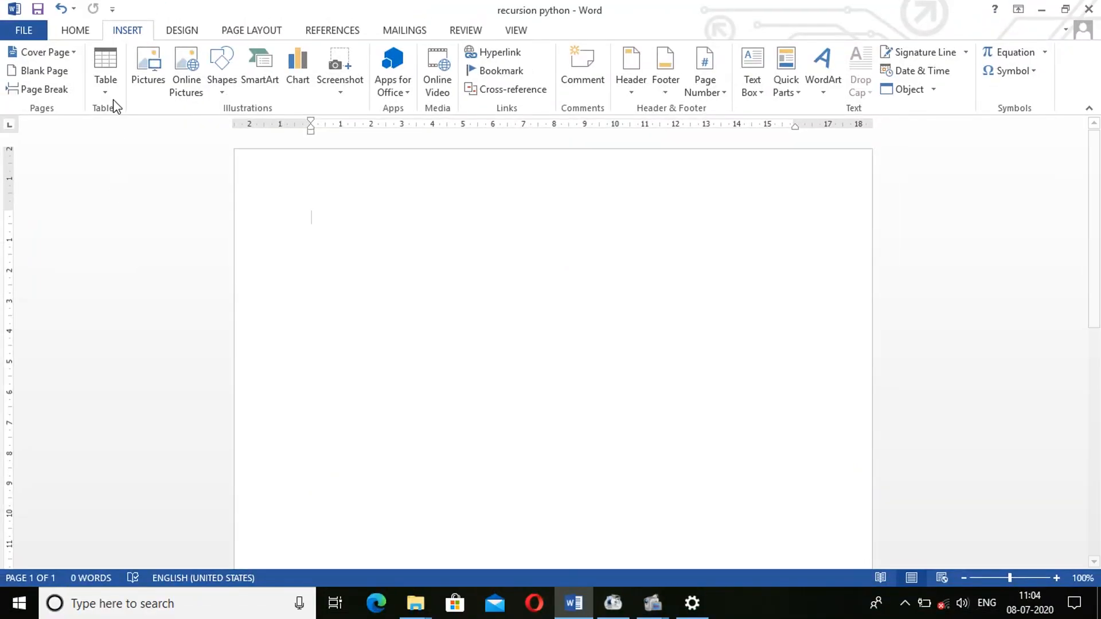
click(107, 97)
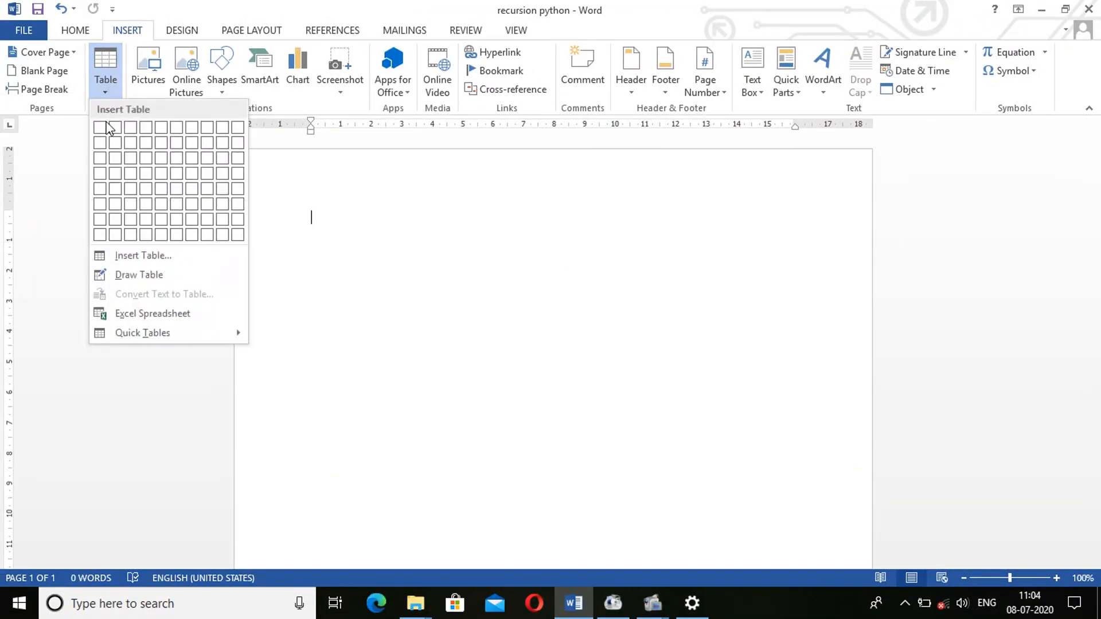
click(135, 258)
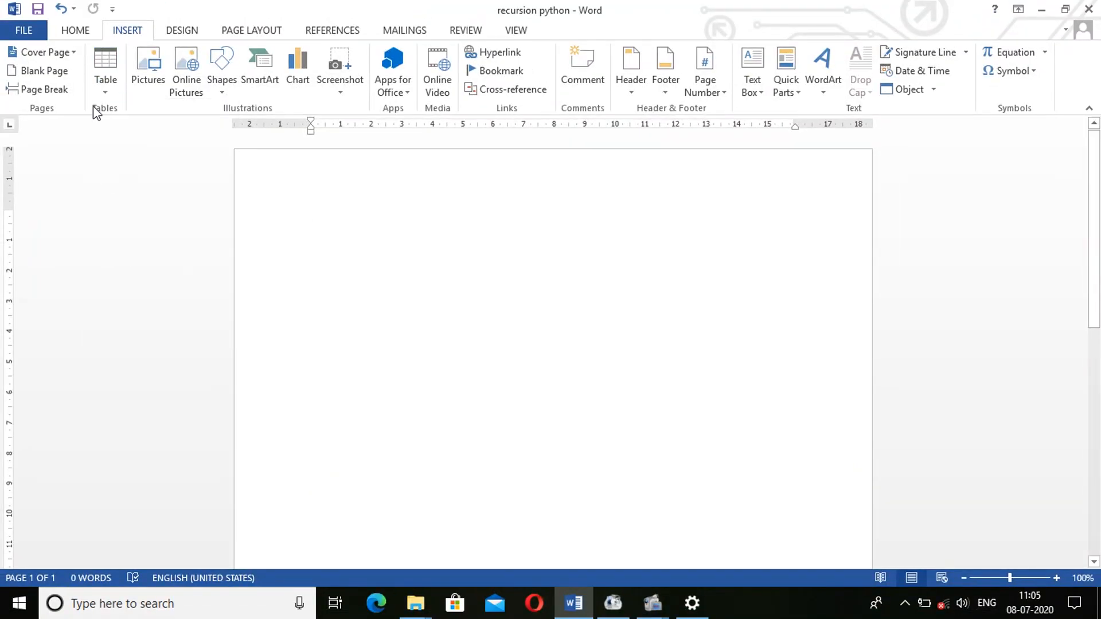
click(104, 83)
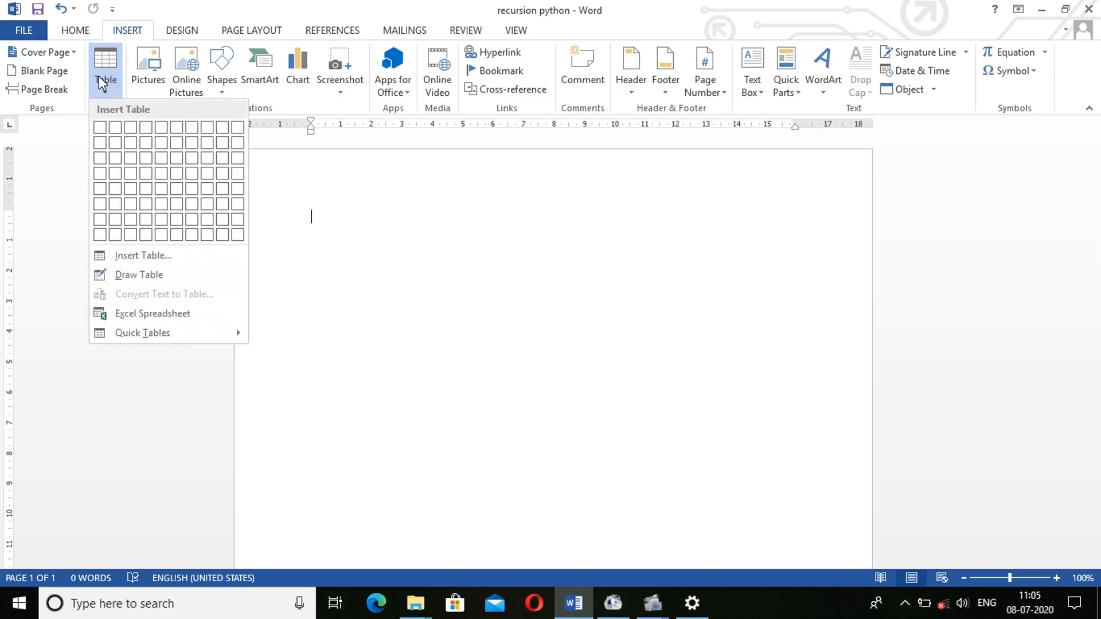
click(137, 255)
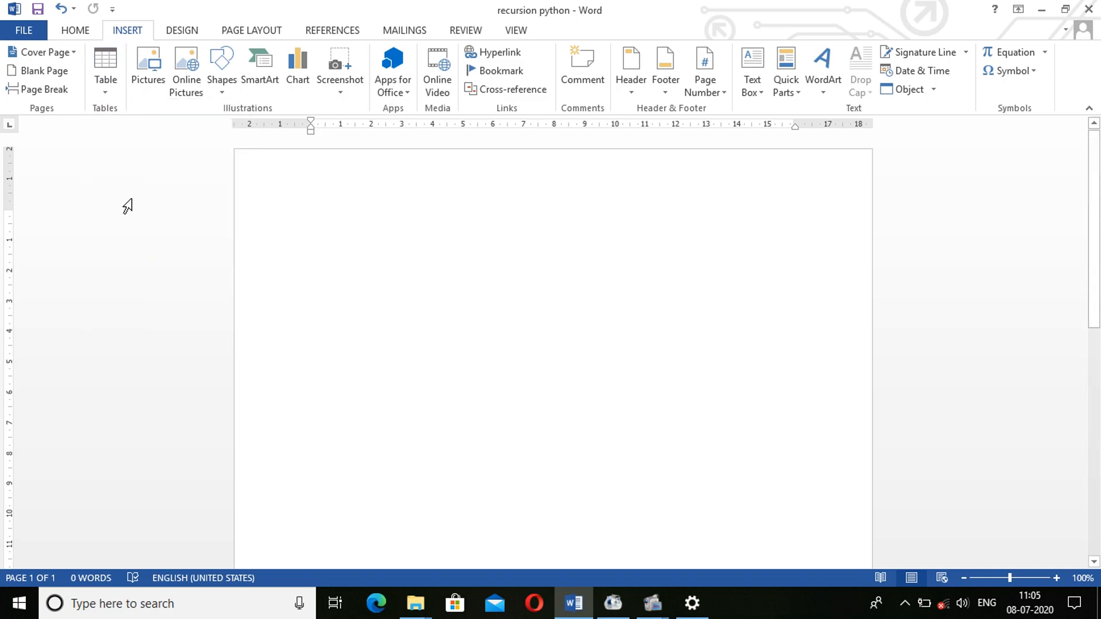
- Insert a table with 5 columns and 4 rows, using automatic fixed column width
click(103, 85)
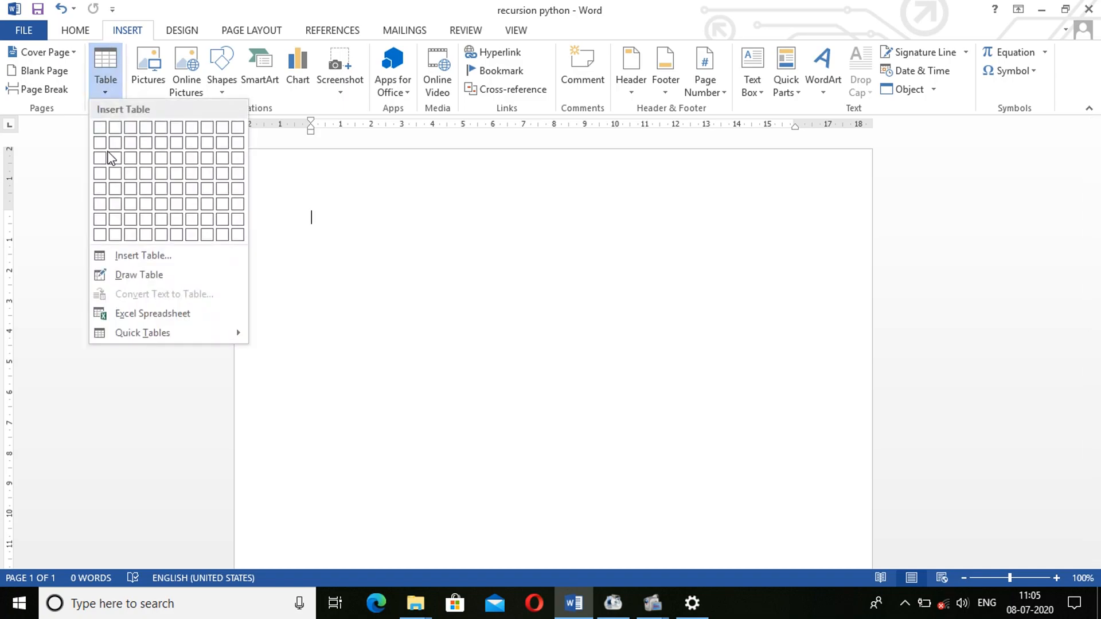
click(122, 256)
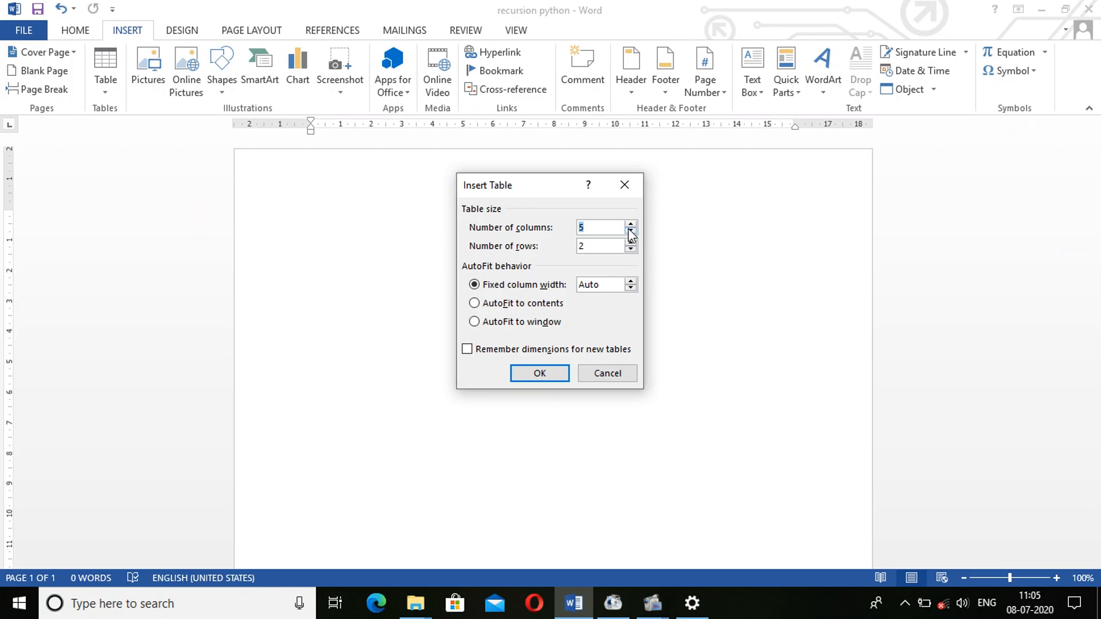
click(631, 243)
click(540, 373)
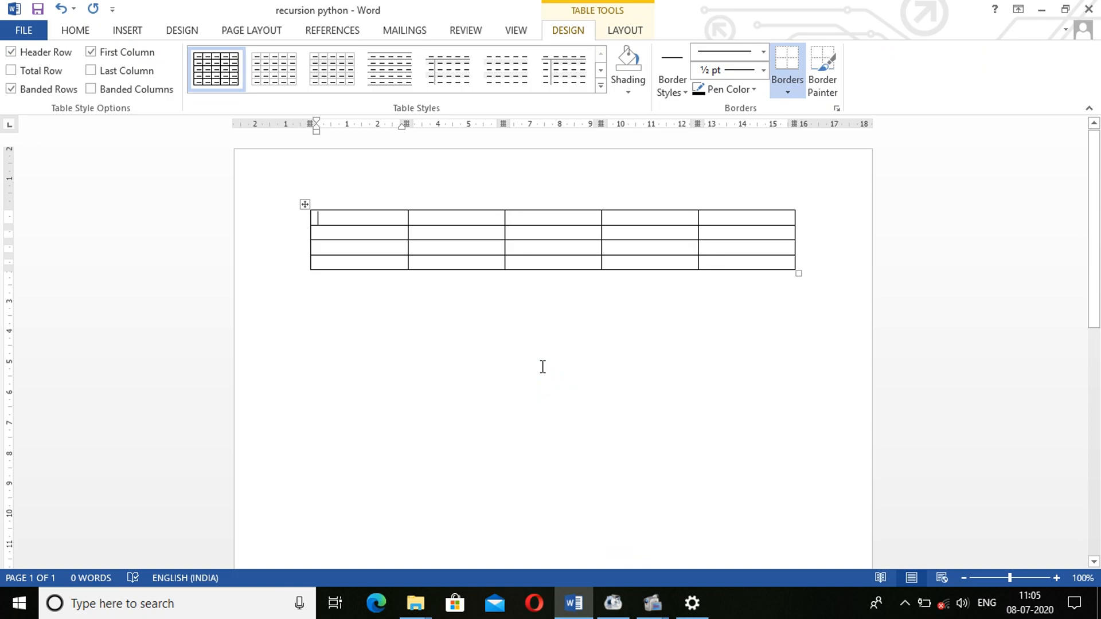
- Stretch the table downward so its rows become taller, and delete the whole table
click(796, 271)
drag(797, 271, 800, 377)
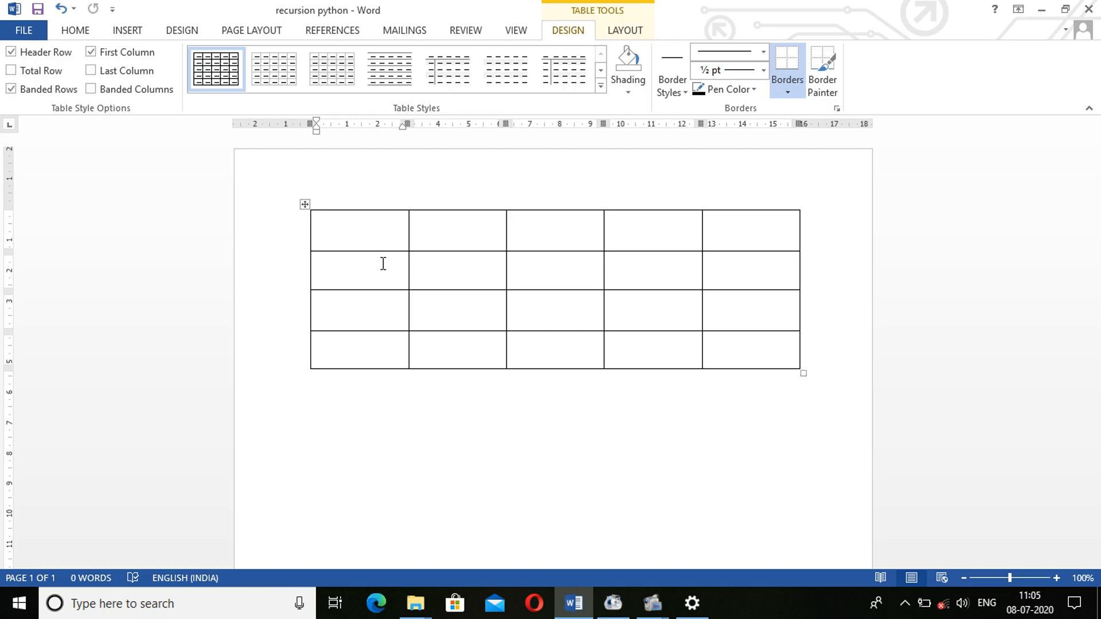
key(ctrl+a)
key(Delete)
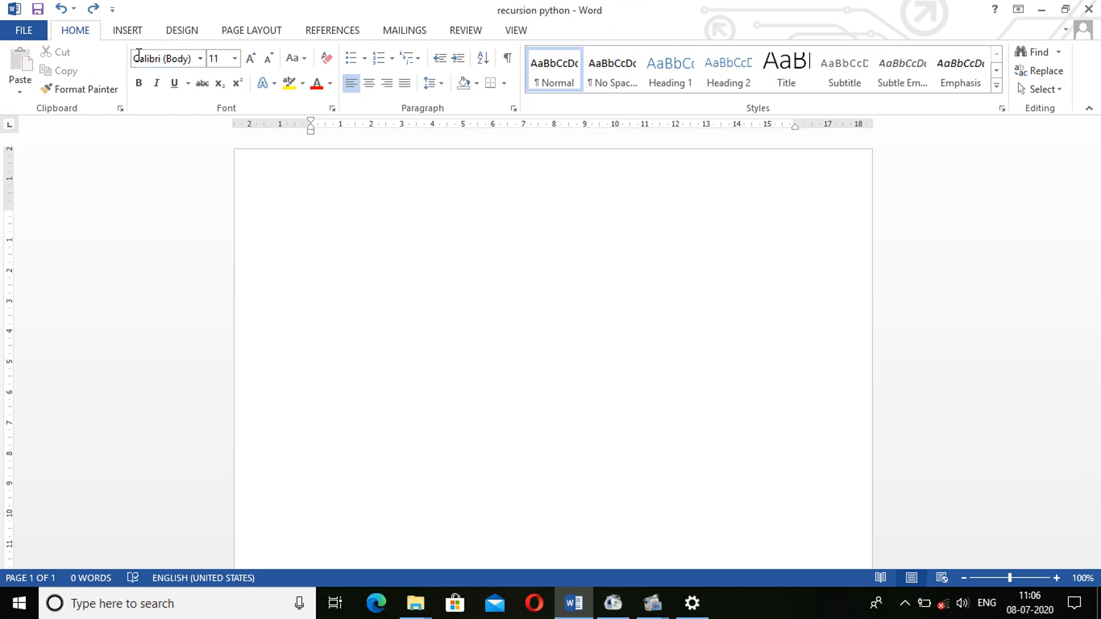
- Draw the outer frame of a table by hand, about 15.5 cm wide and 7 cm high
click(128, 32)
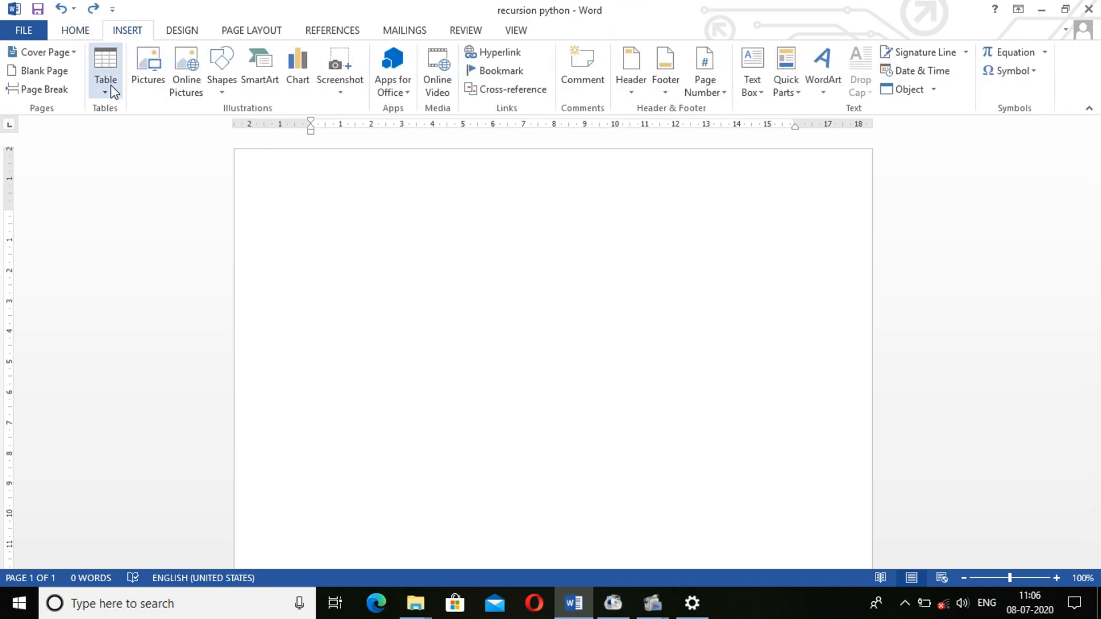
key(alt)
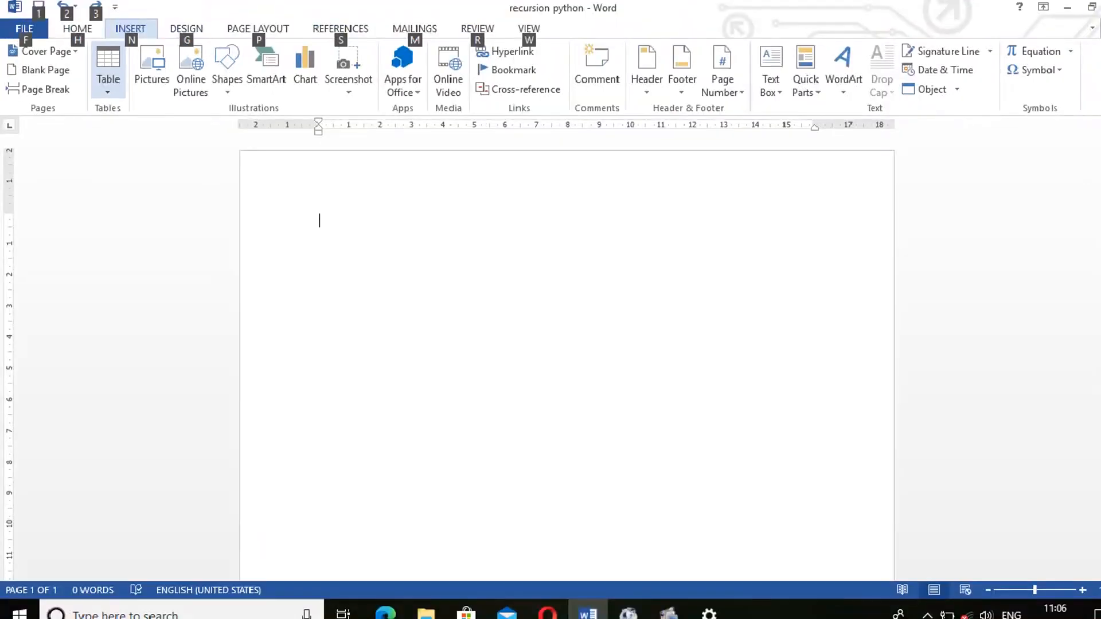
click(105, 91)
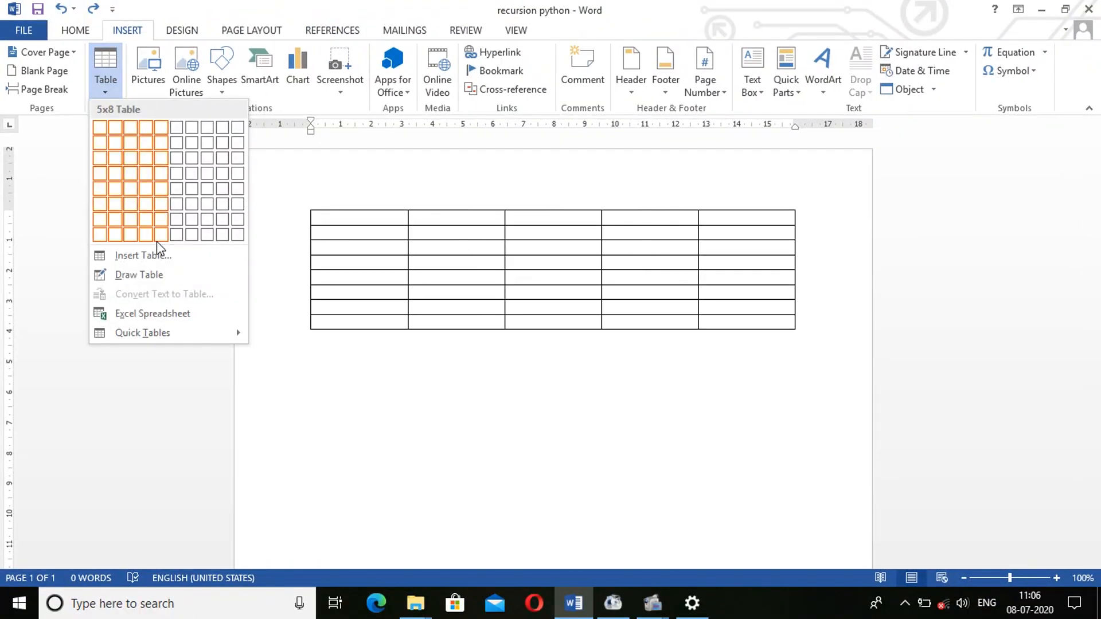
click(148, 275)
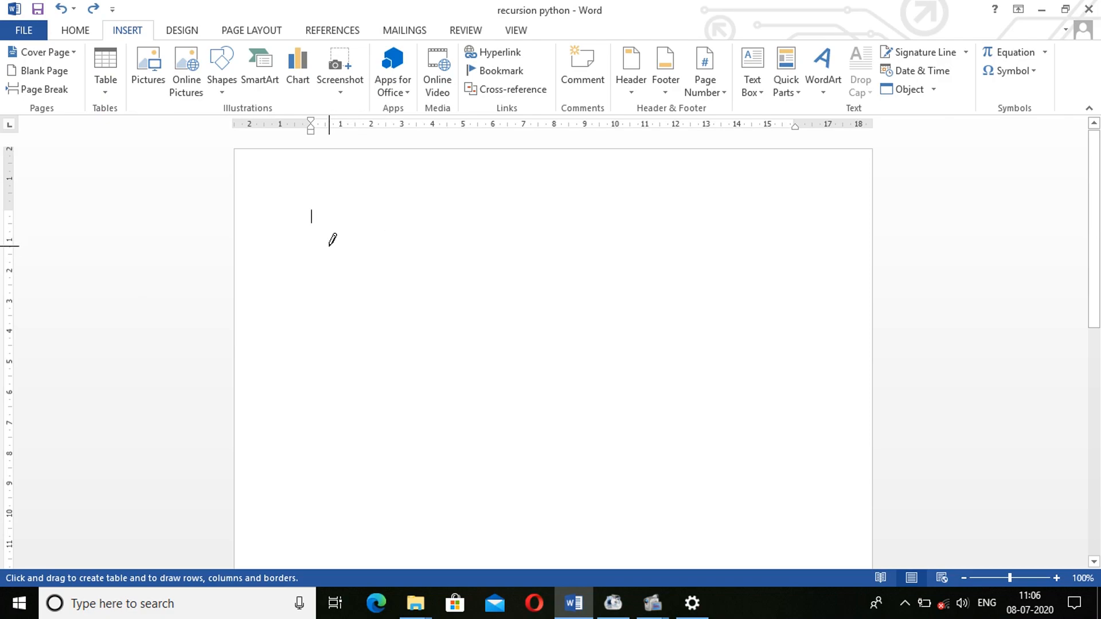
mouse_move(322, 242)
mouse_down()
mouse_move(503, 336)
mouse_move(767, 387)
mouse_move(792, 457)
mouse_up()
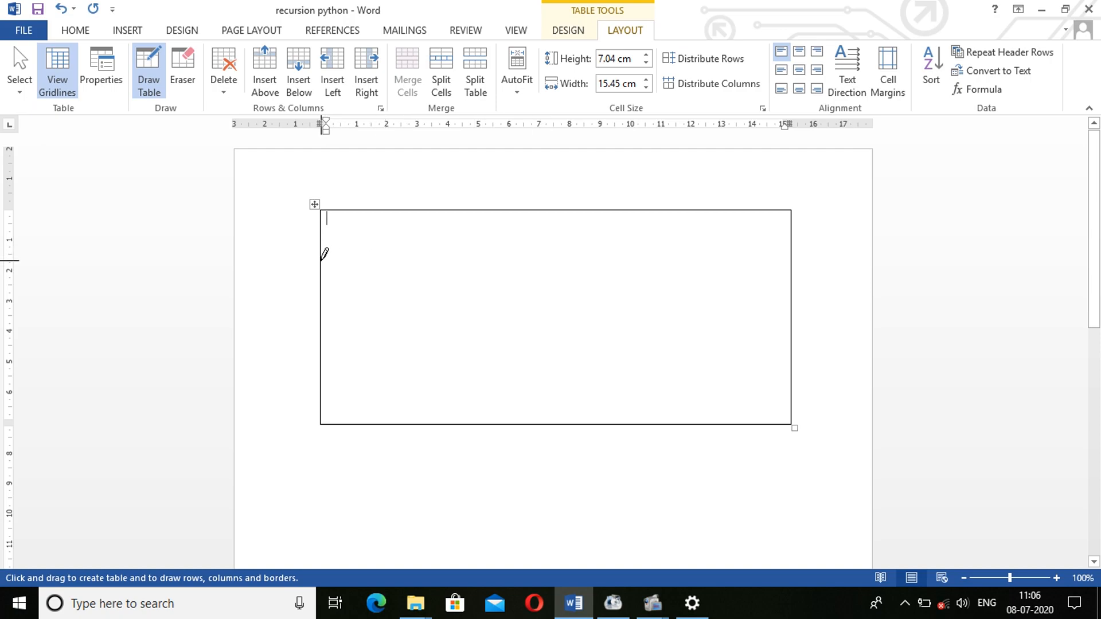
- Divide the drawn frame into five rows with four horizontal lines, the upper four rows about 1.6, 1.7, 1.2 and 1.5 cm high
drag(321, 259, 546, 259)
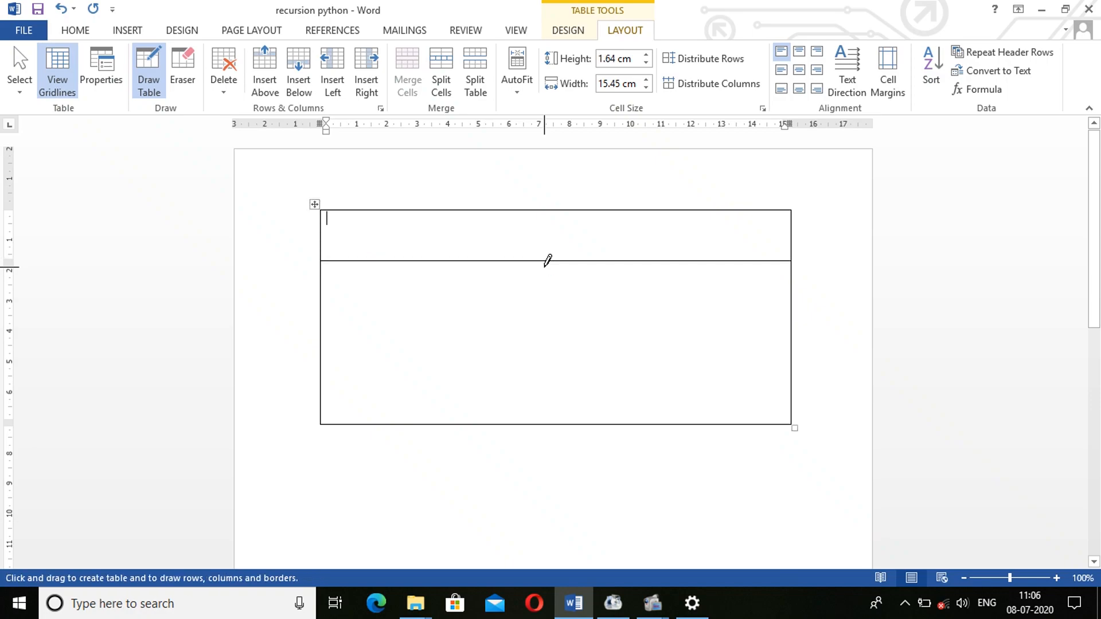
drag(324, 305, 526, 304)
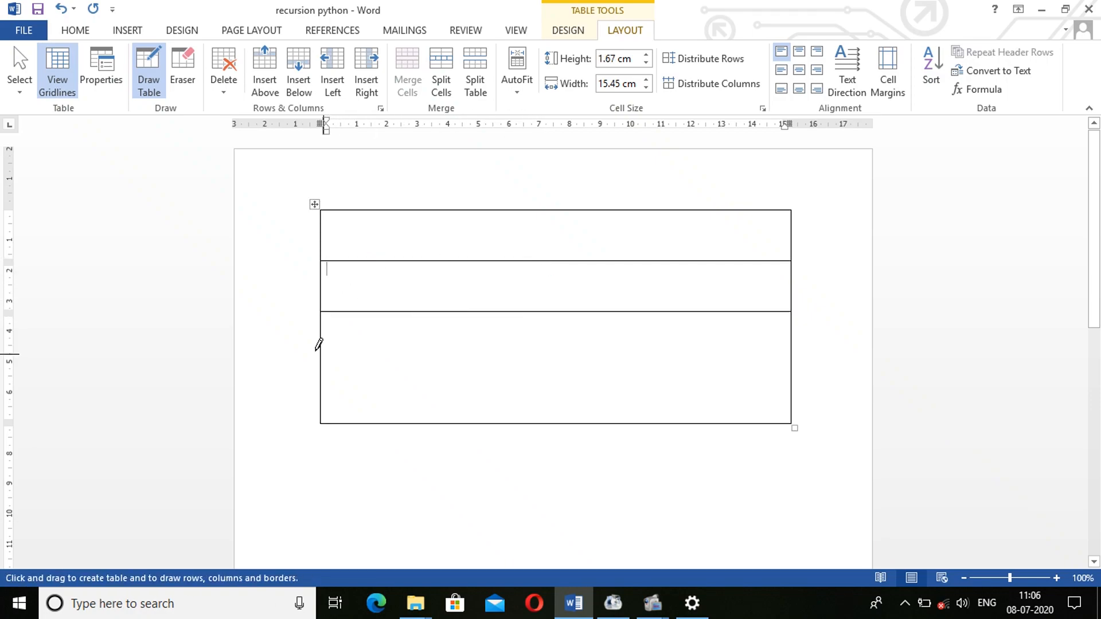
drag(322, 342, 494, 352)
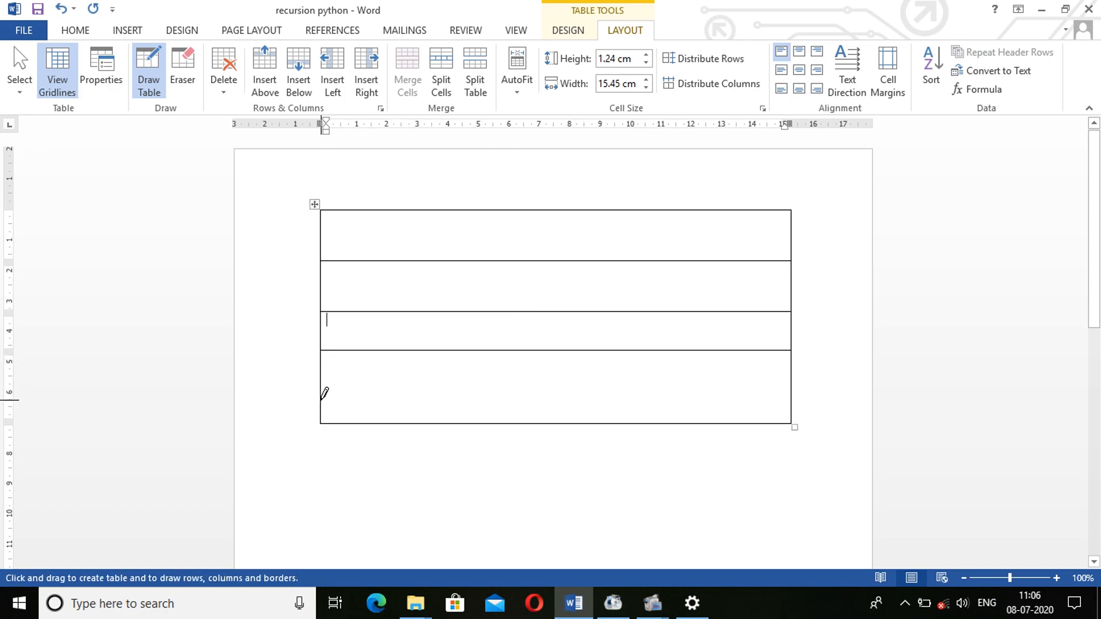
mouse_move(322, 396)
mouse_down()
mouse_move(515, 371)
mouse_move(670, 387)
mouse_up()
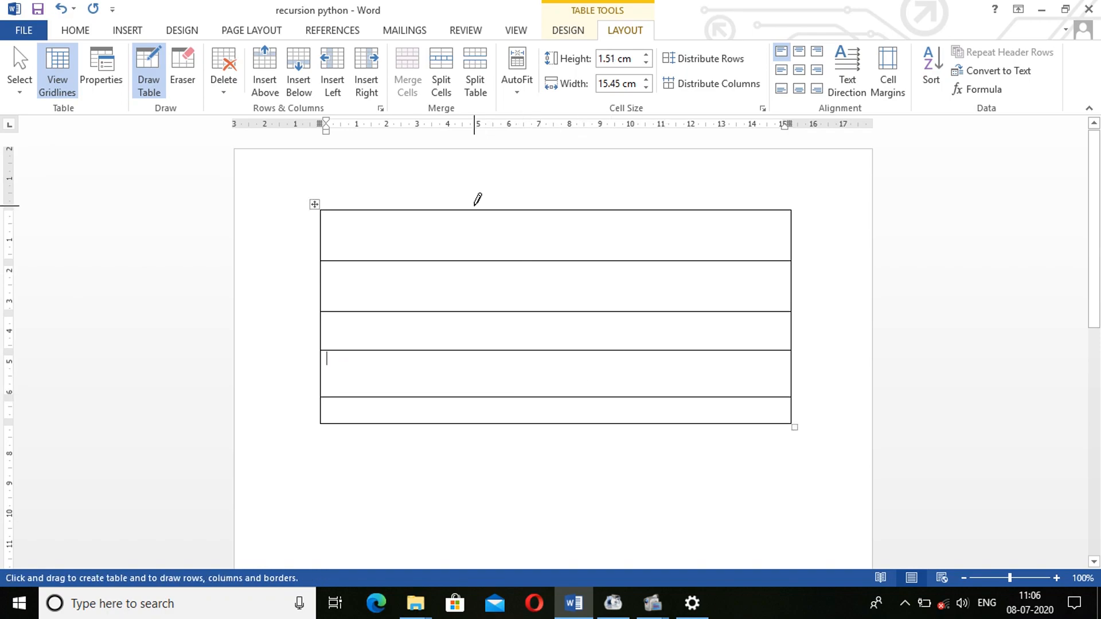
- Draw five vertical lines through all rows to split the table into six columns, the first about 1.7 cm wide
drag(372, 210, 382, 416)
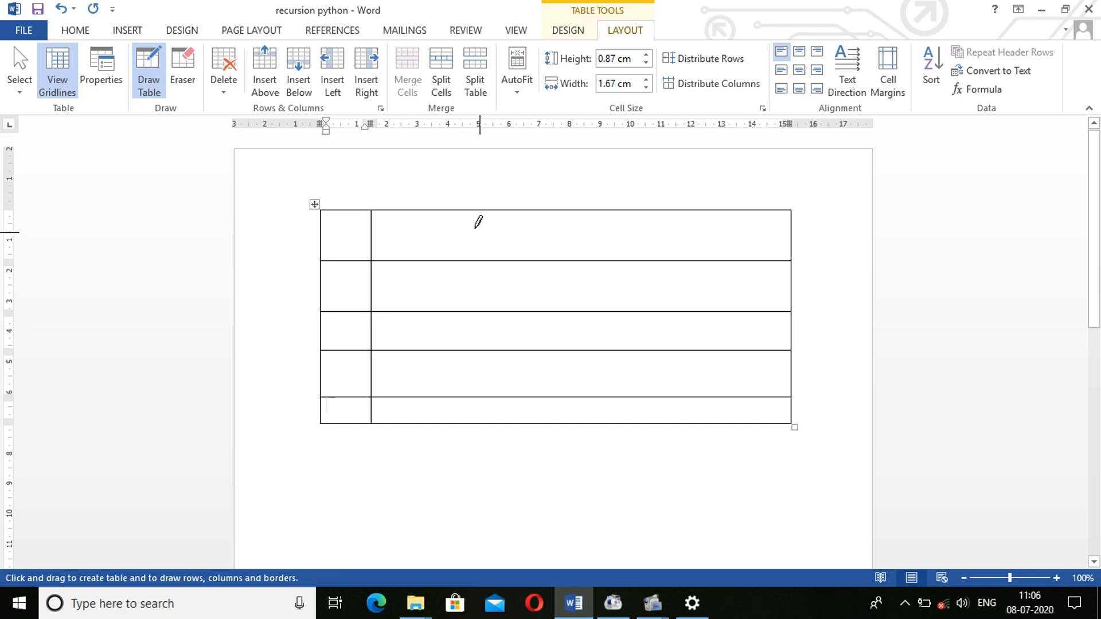
drag(452, 211, 463, 414)
mouse_move(532, 211)
mouse_down()
mouse_move(563, 350)
mouse_move(537, 409)
mouse_up()
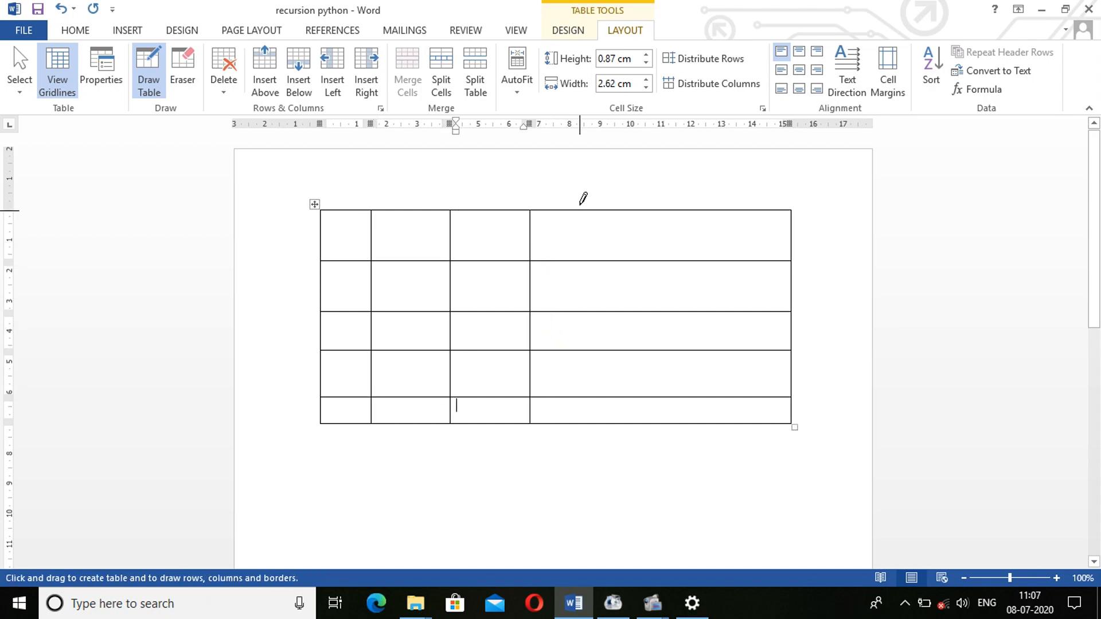
drag(605, 210, 609, 412)
mouse_move(682, 211)
mouse_down()
mouse_move(700, 346)
mouse_move(687, 408)
mouse_up()
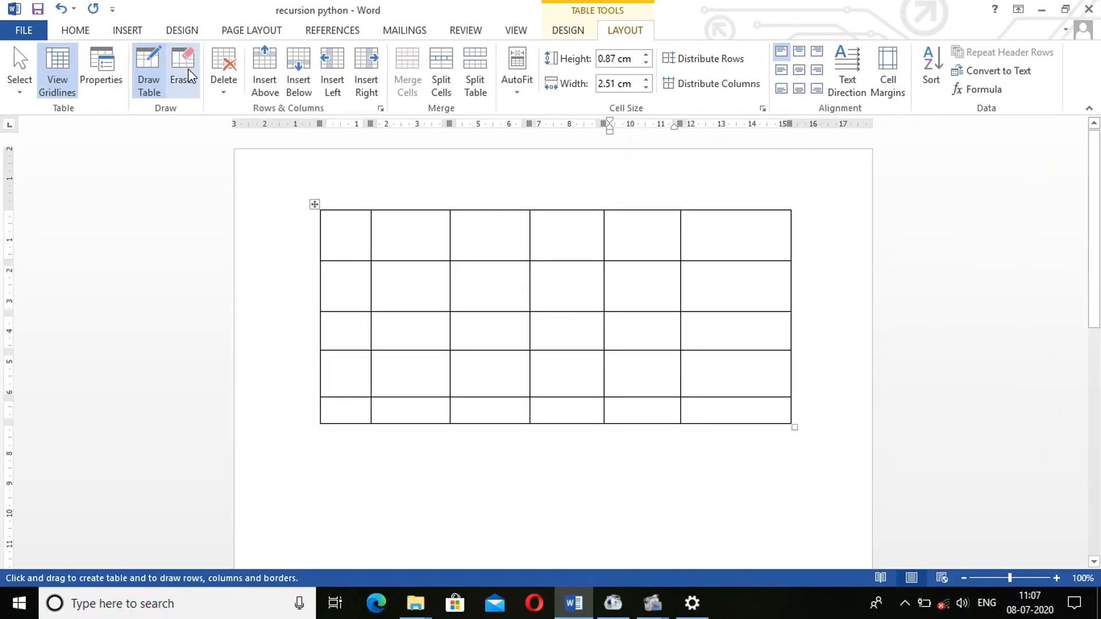
- Erase the line under the first row's third cell, between the second row's fourth and fifth cells, and between the first row's last two cells
click(190, 75)
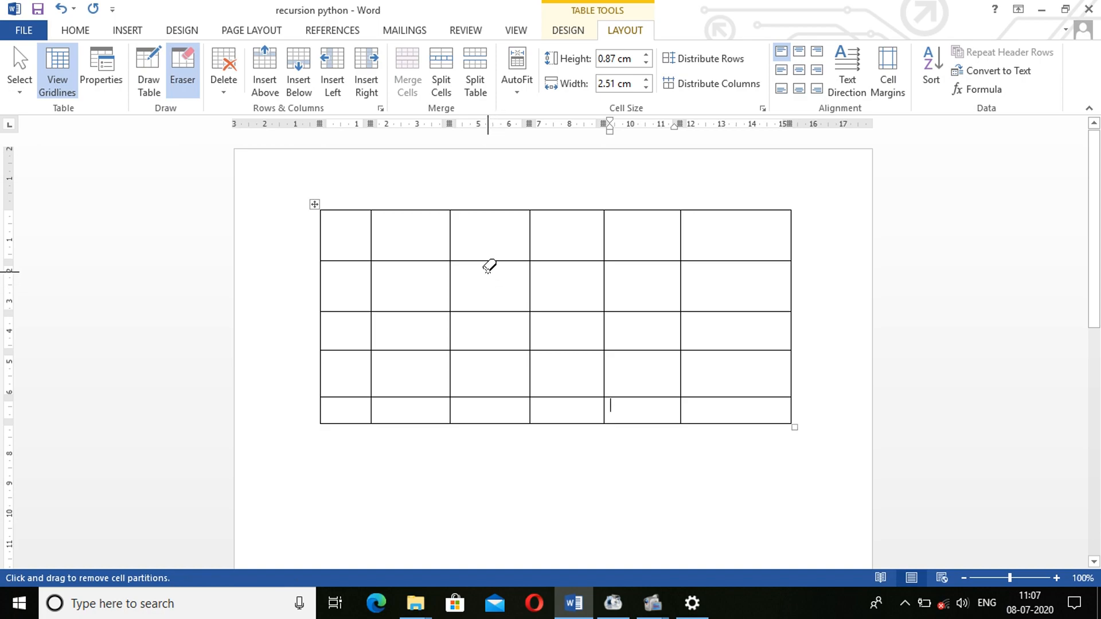
click(480, 261)
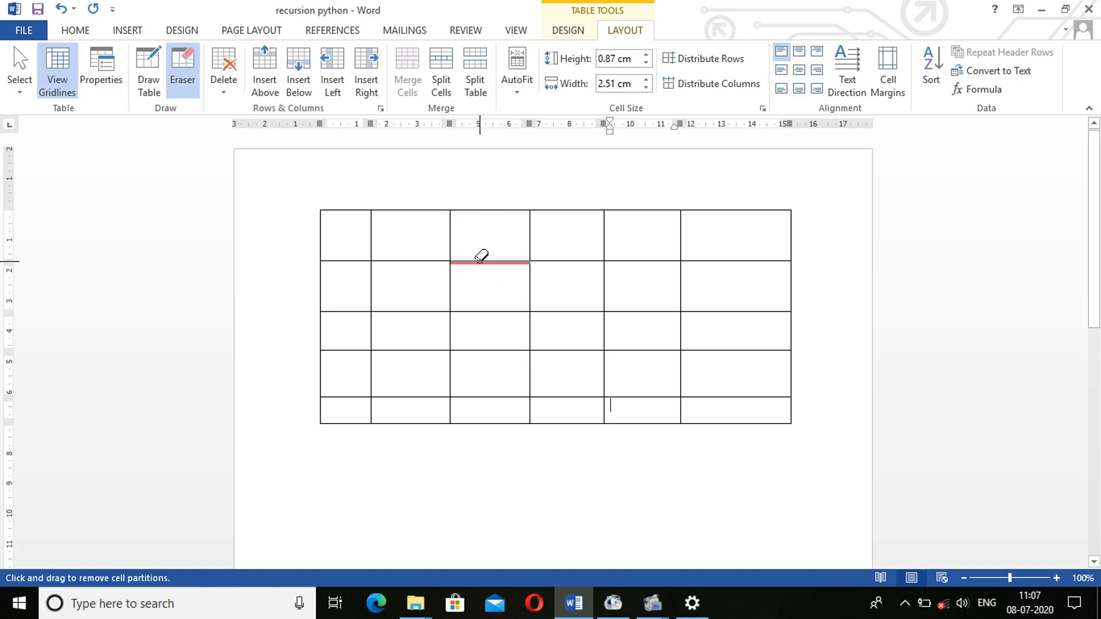
click(603, 286)
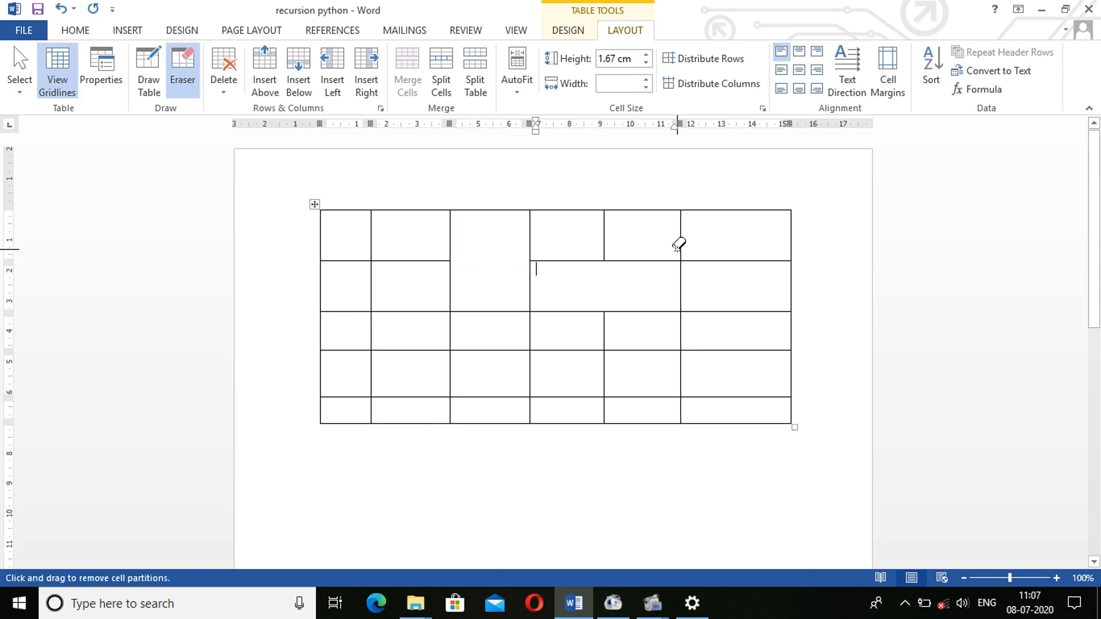
click(680, 234)
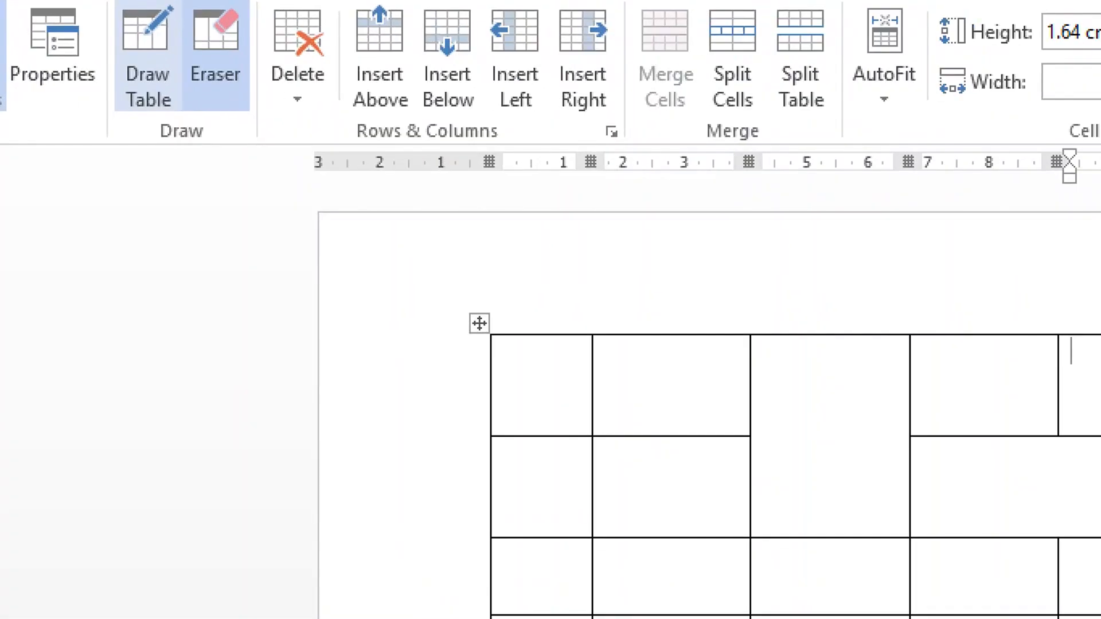
- Redraw the erased horizontal line in the third column and the vertical line between the second row's fourth and fifth columns
click(147, 57)
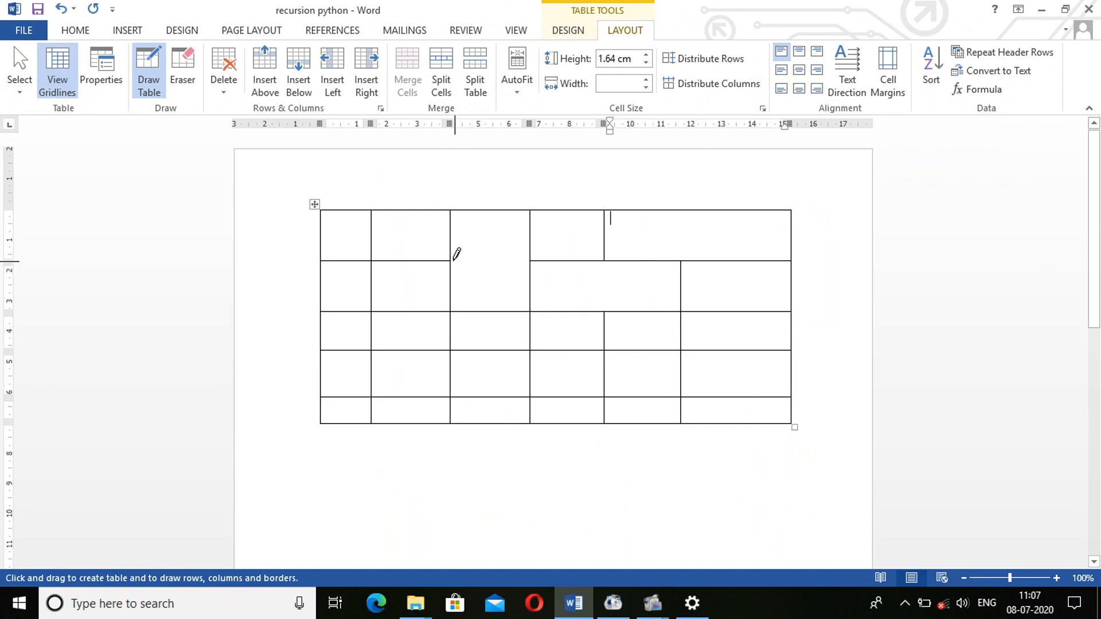
drag(453, 253, 532, 252)
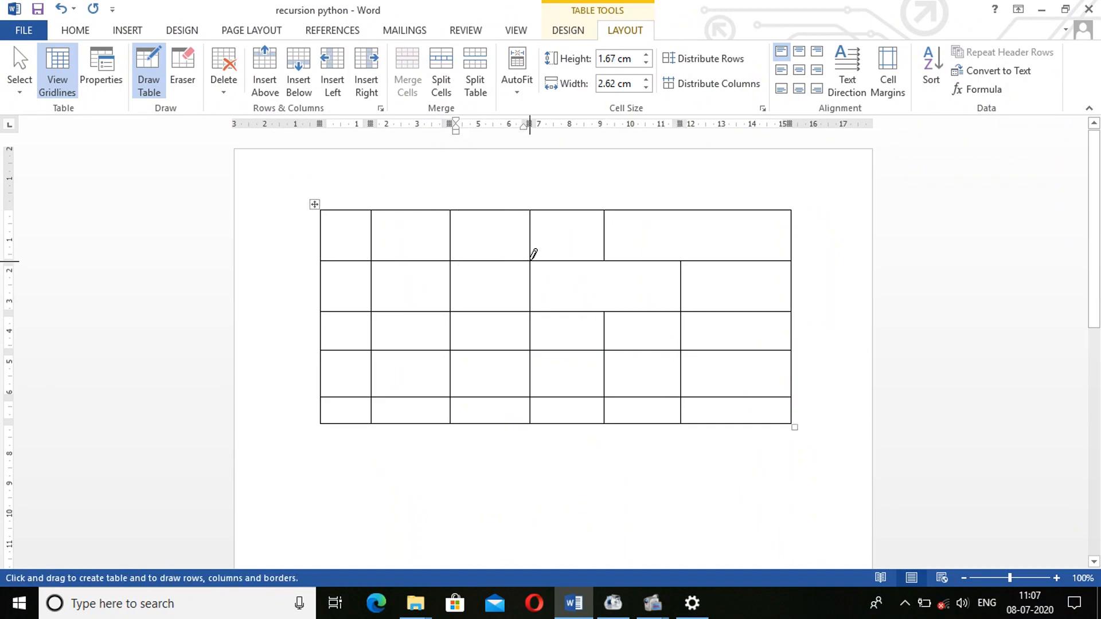
mouse_move(605, 314)
mouse_down()
mouse_move(599, 249)
mouse_move(604, 310)
mouse_up()
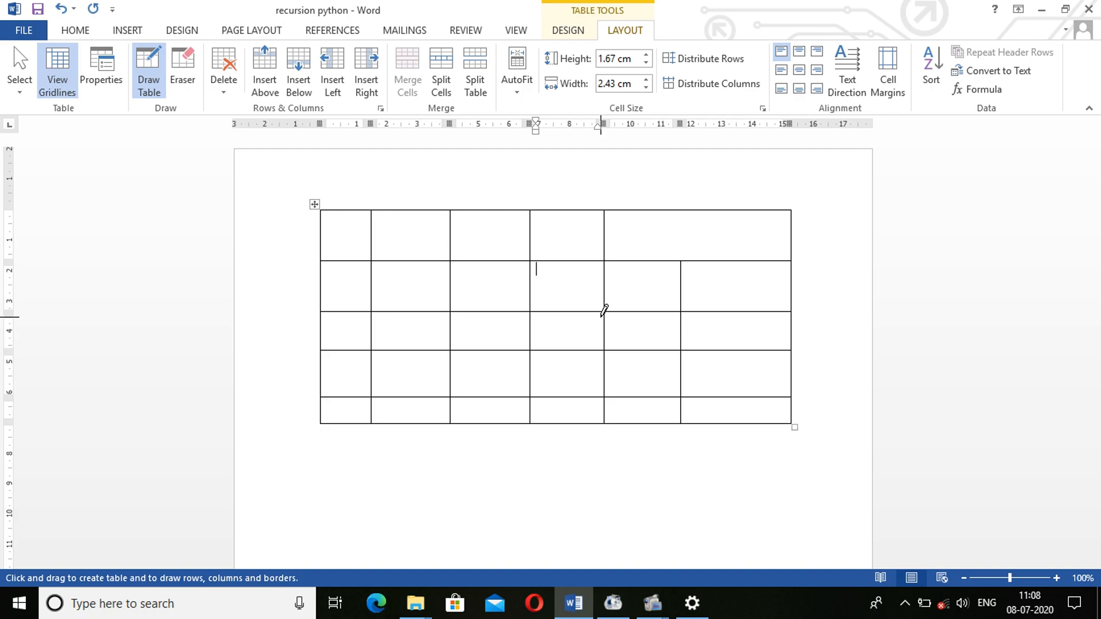
- Delete the entire hand-drawn table and bring up the insertion commands
key(ctrl+a)
key(Delete)
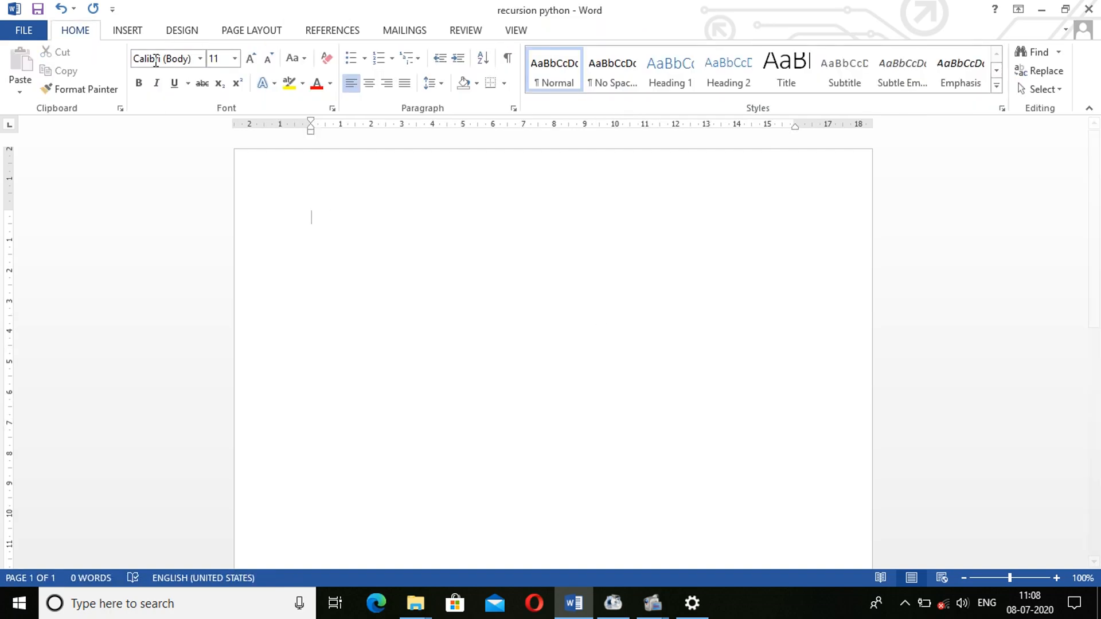
click(129, 33)
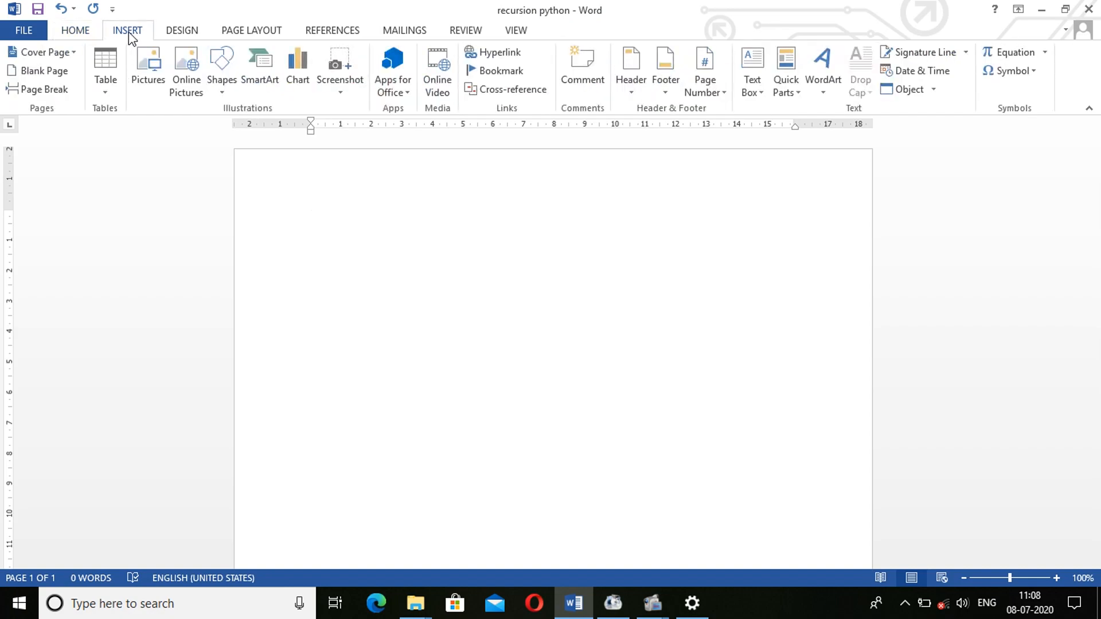
- Insert a table with 10 columns and 8 rows into the blank document
click(108, 92)
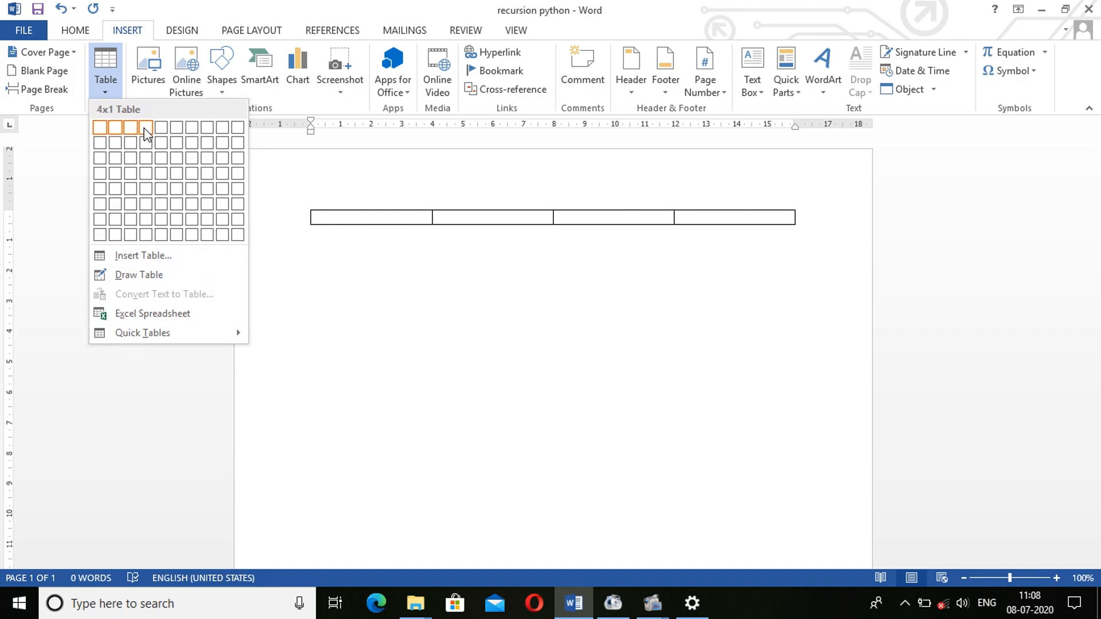
key(Escape)
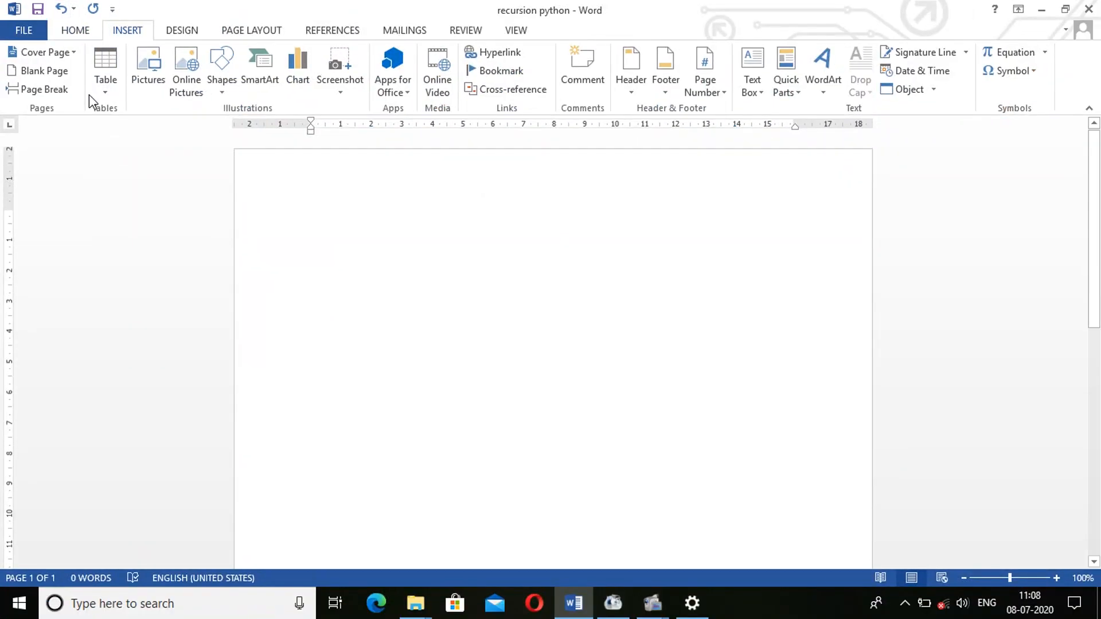
click(107, 81)
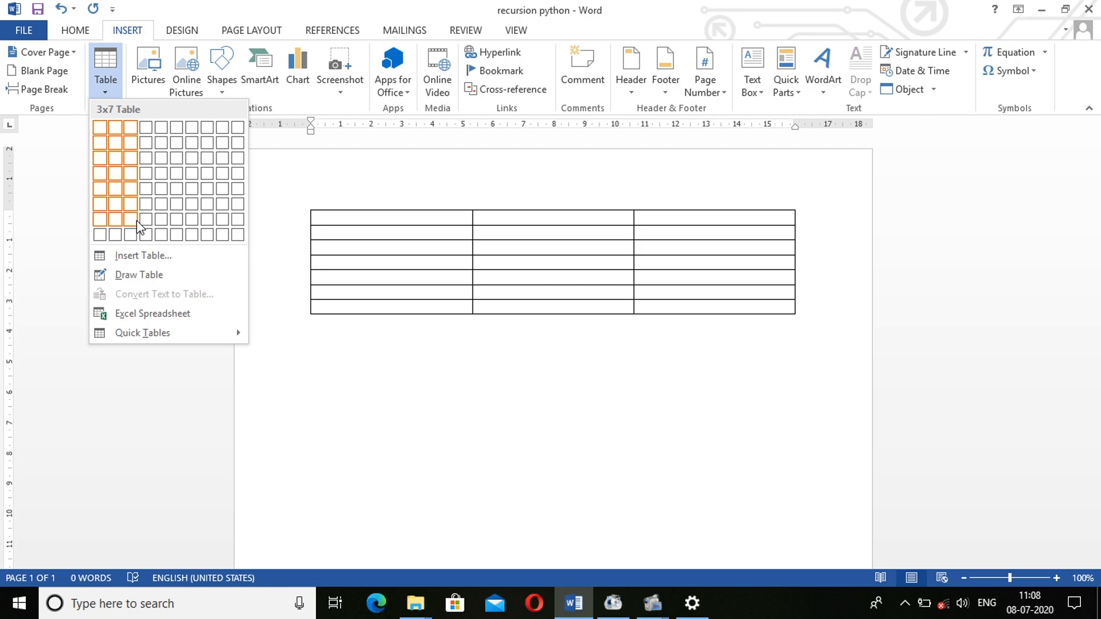
click(239, 231)
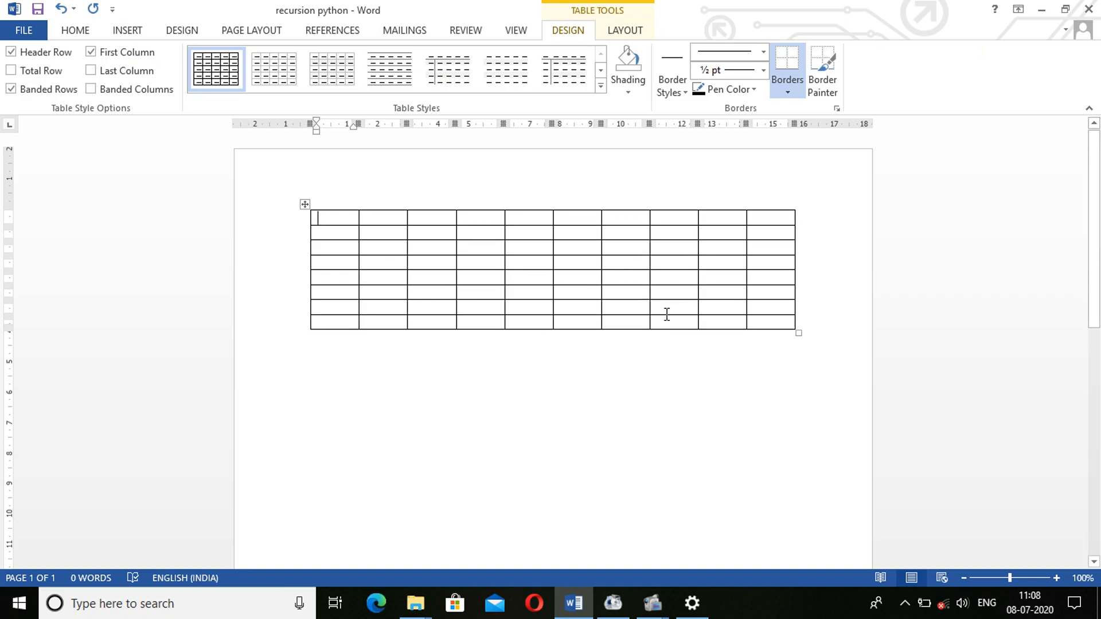
- Append new rows below the table by advancing cell by cell from its last cell
click(765, 324)
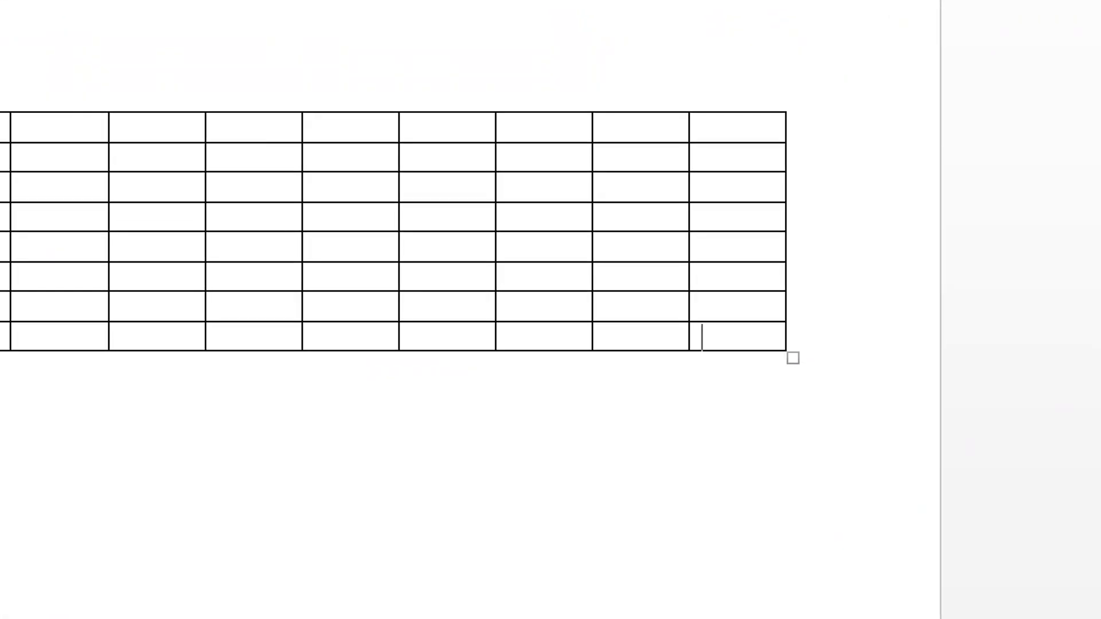
key(ctrl)
key(ctrl)
key(ctrl)
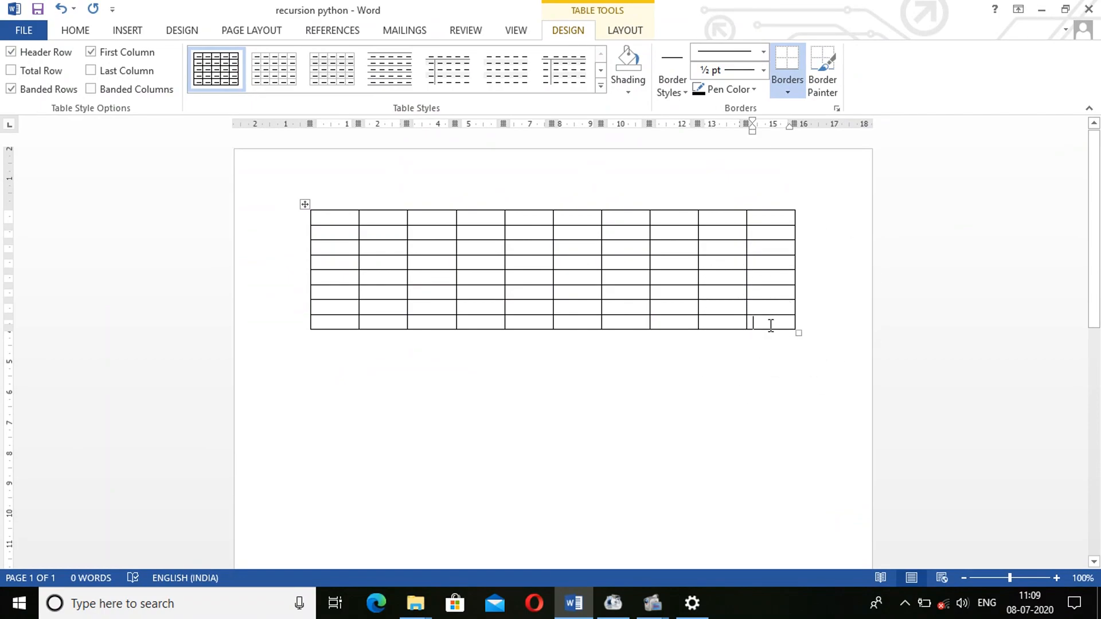
key(Tab)
key(Tab)
key(Tab)
key(Tab)
key(Tab)
key(Tab)
key(Tab)
key(Tab)
key(Tab)
key(Tab)
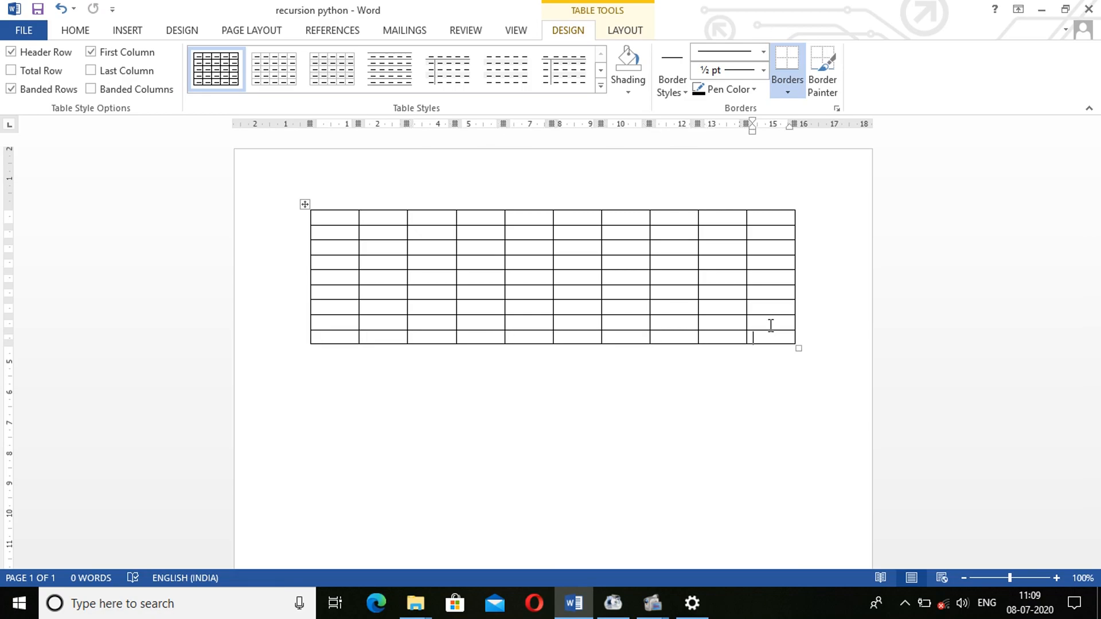
key(Tab)
key(Tab)
key(Tab)
key(Tab)
key(Tab)
key(Tab)
key(Tab)
key(Tab)
key(Tab)
key(Tab)
key(Tab)
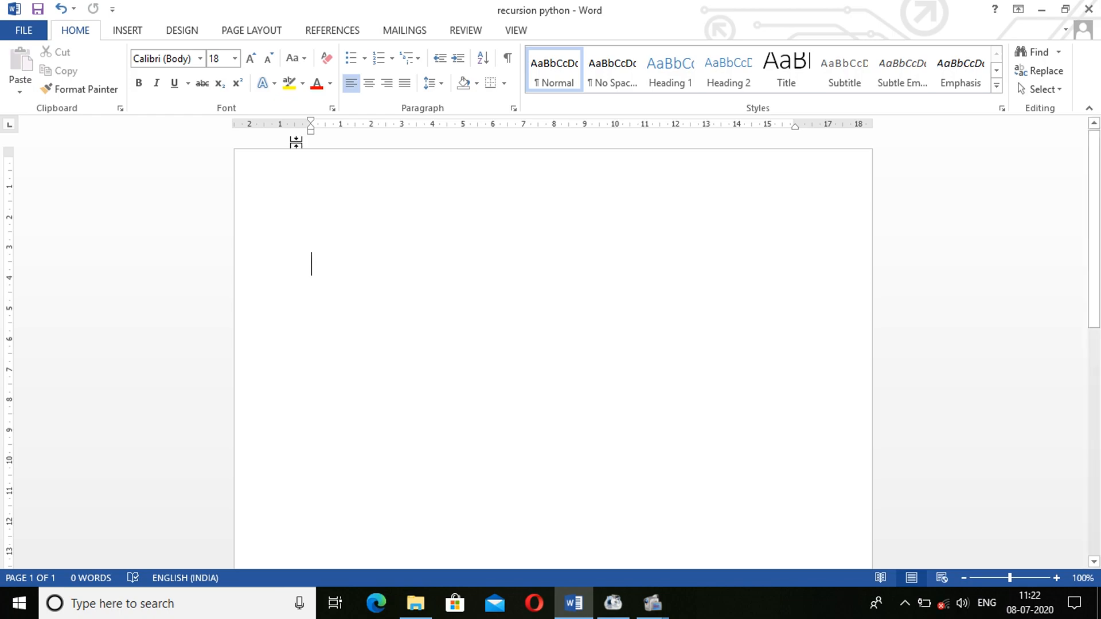
- Insert a table with 4 columns and 3 rows into the blank document
click(126, 32)
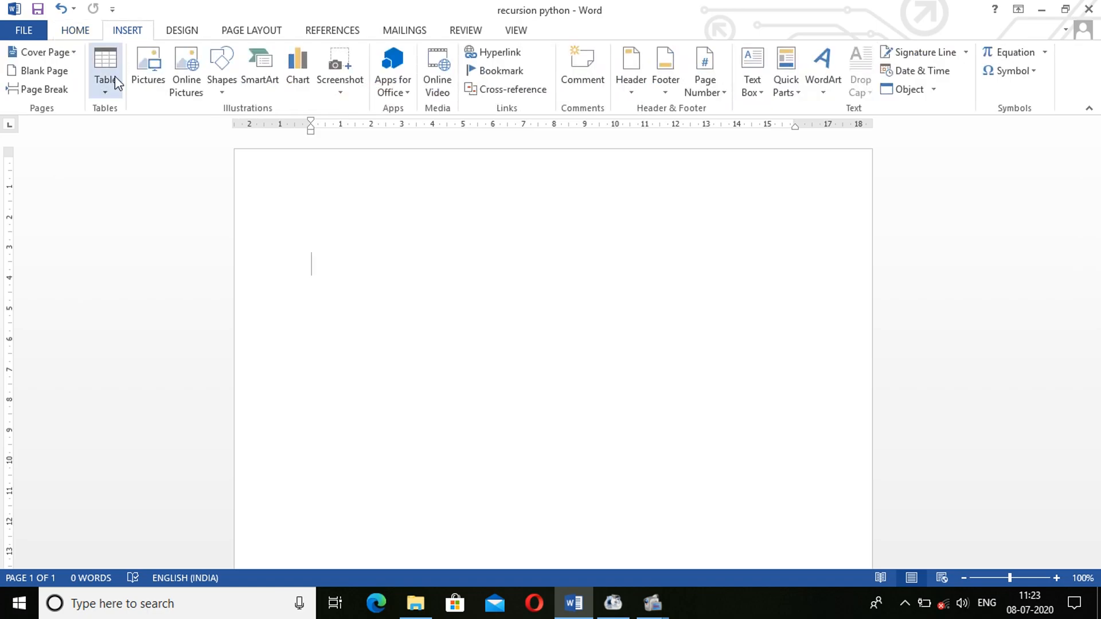
click(109, 91)
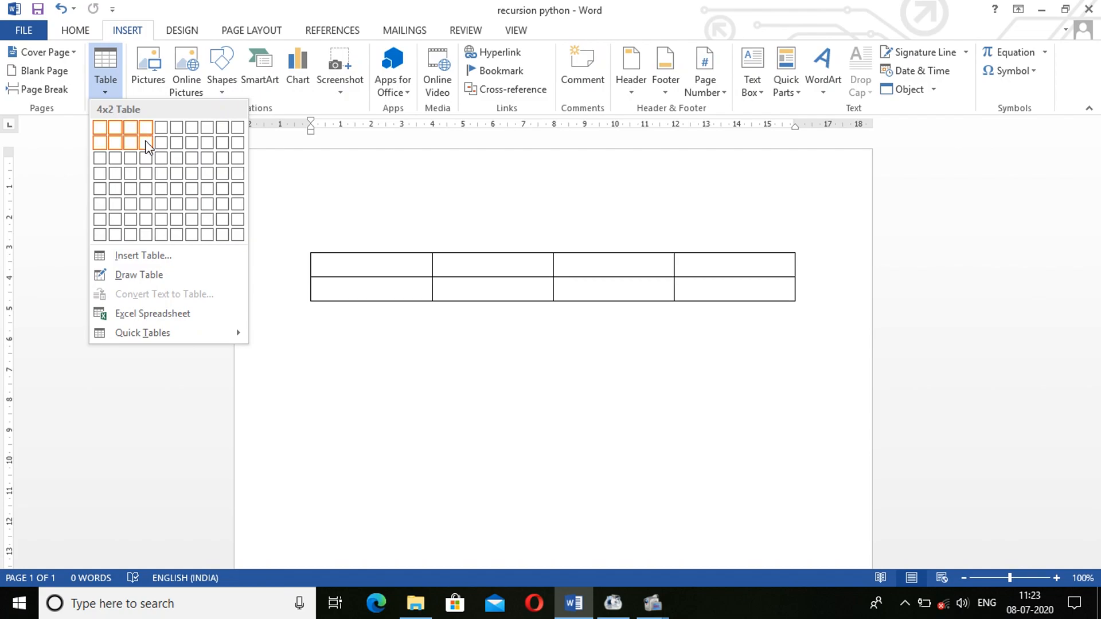
click(148, 159)
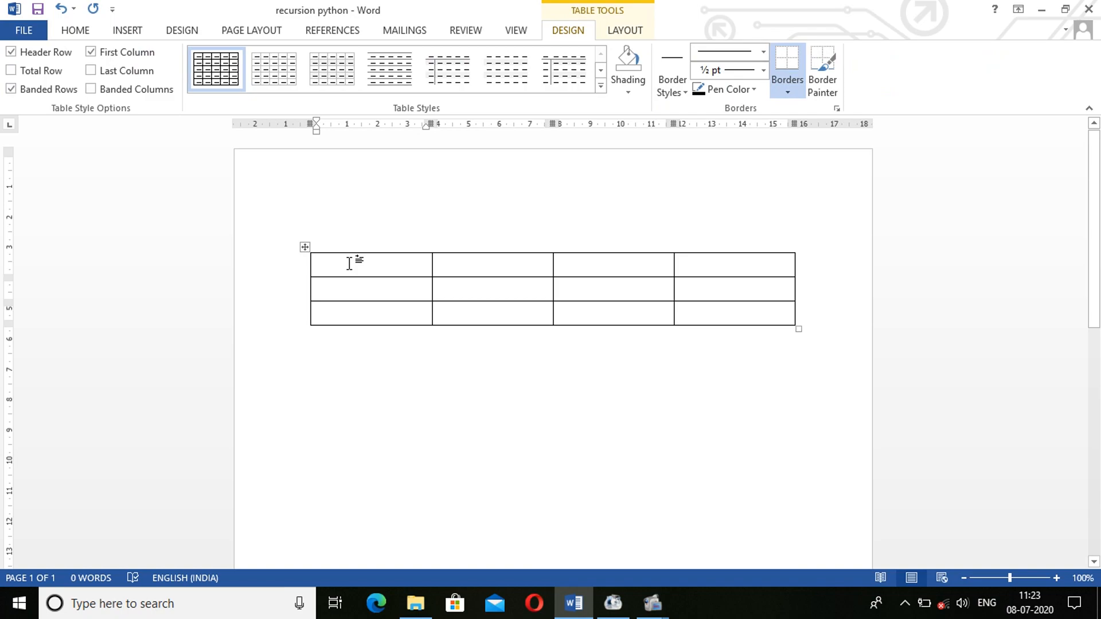
- Fill the header row with Name, Class, Roll No. and Section
text(Name)
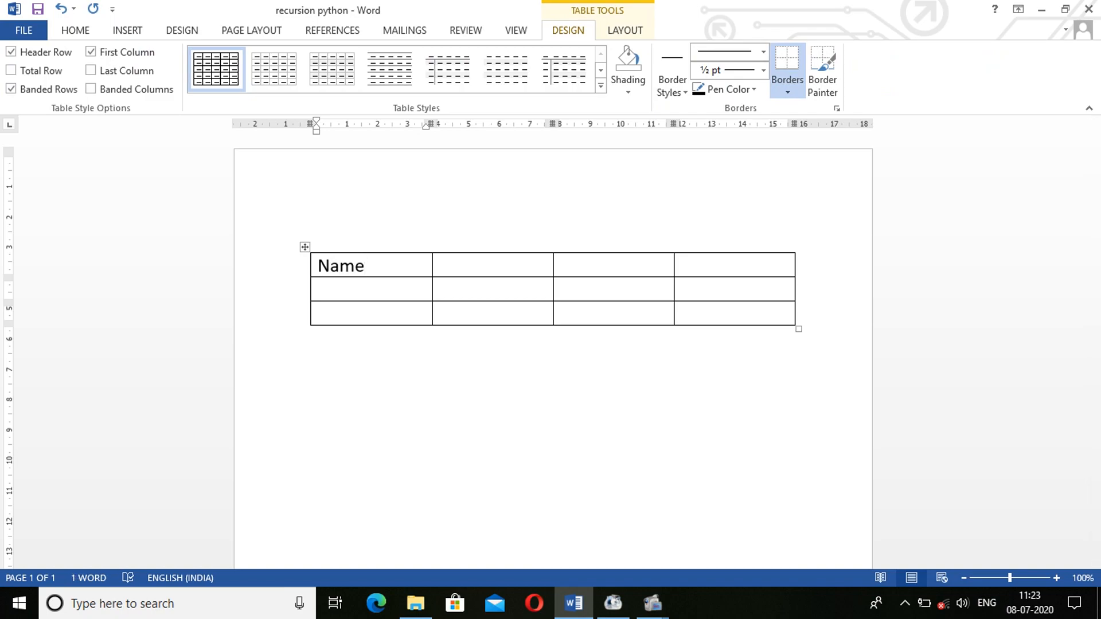
click(320, 265)
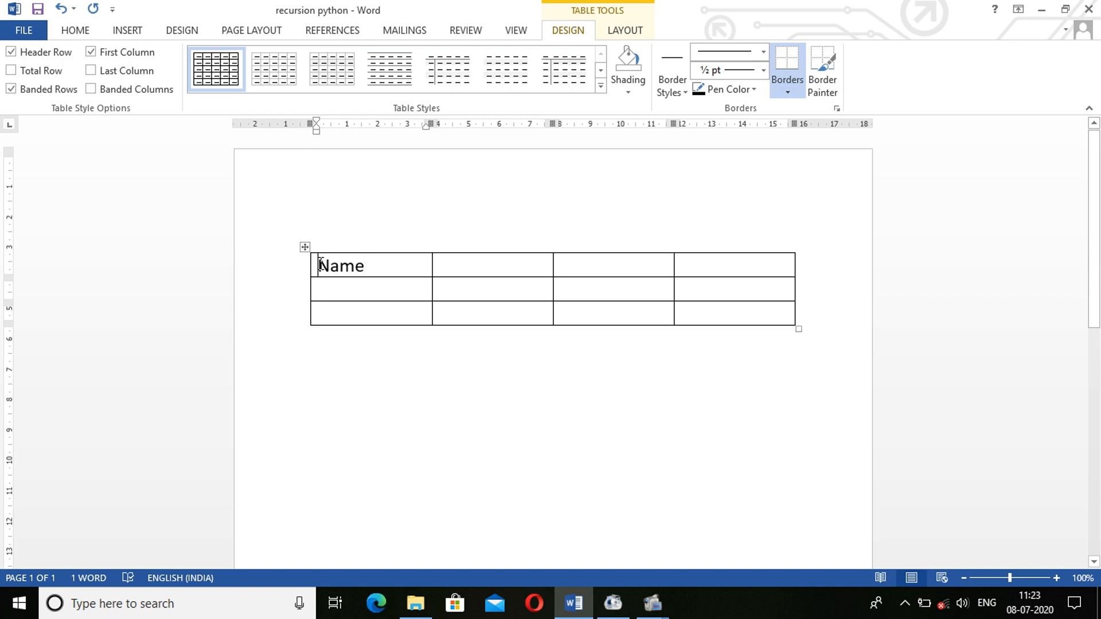
key(ctrl)
key(ctrl)
key(ctrl)
click(452, 268)
text(Class)
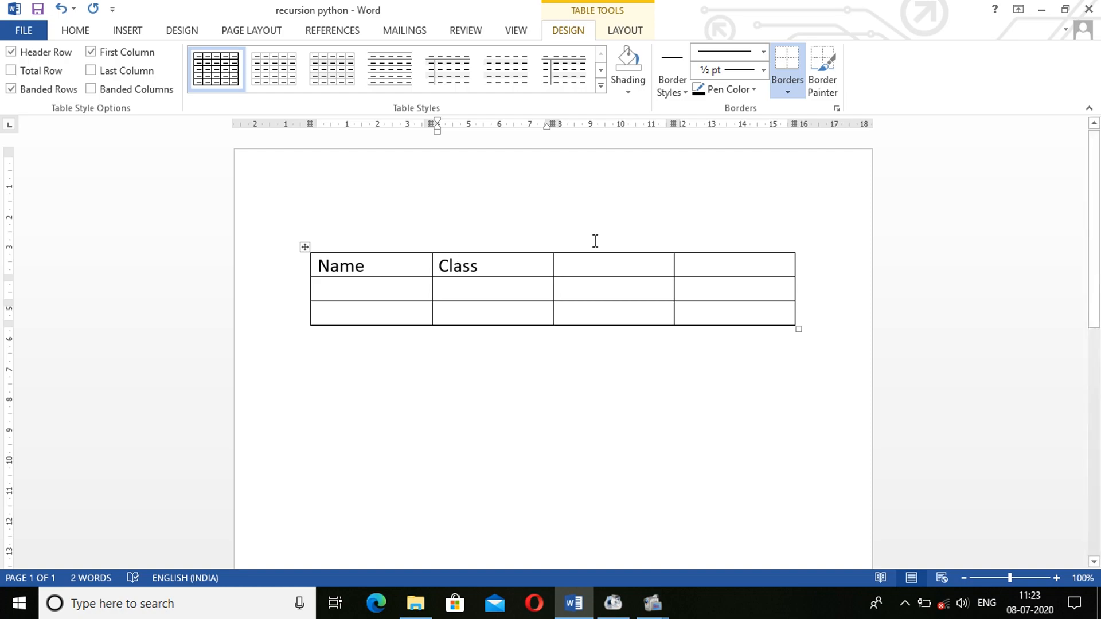
click(594, 265)
text(Roll)
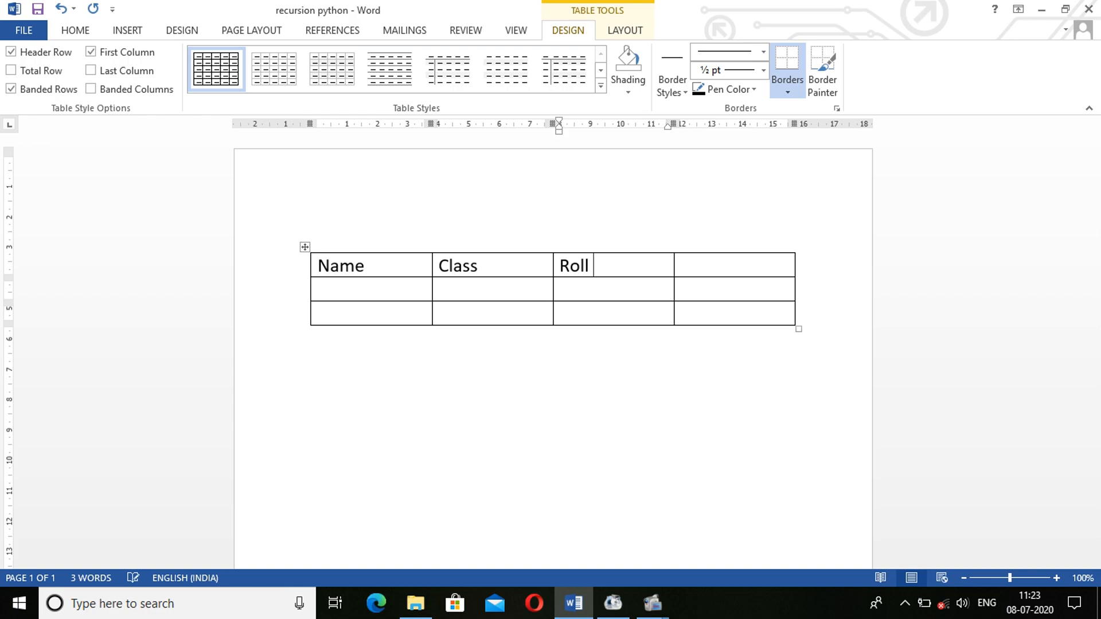
text( No.)
key(Tab)
text(Section)
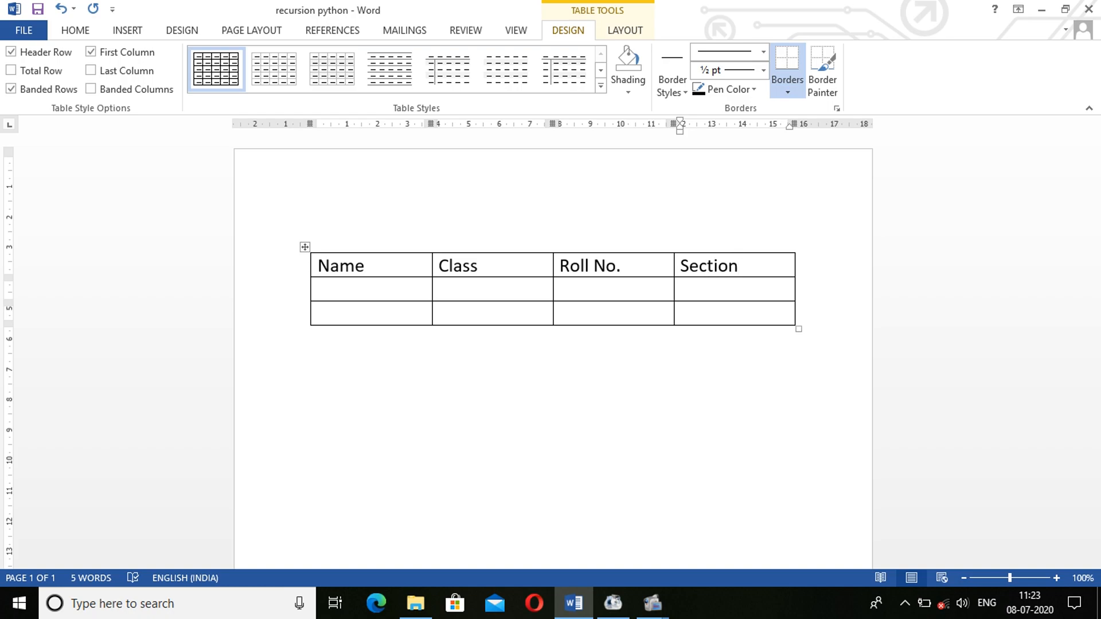
- Fill the second row with the student's first name, class VI, roll number 1 and section A
click(345, 288)
text(Soura)
text(v)
key(Tab)
text(VI)
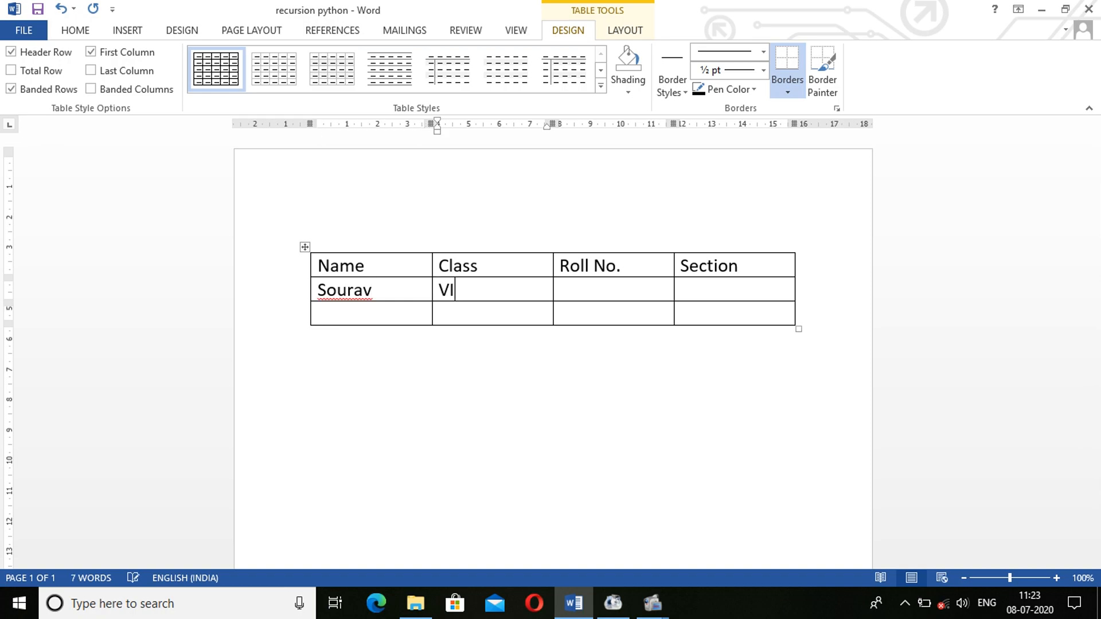
key(Tab)
text(1)
key(Tab)
text(A)
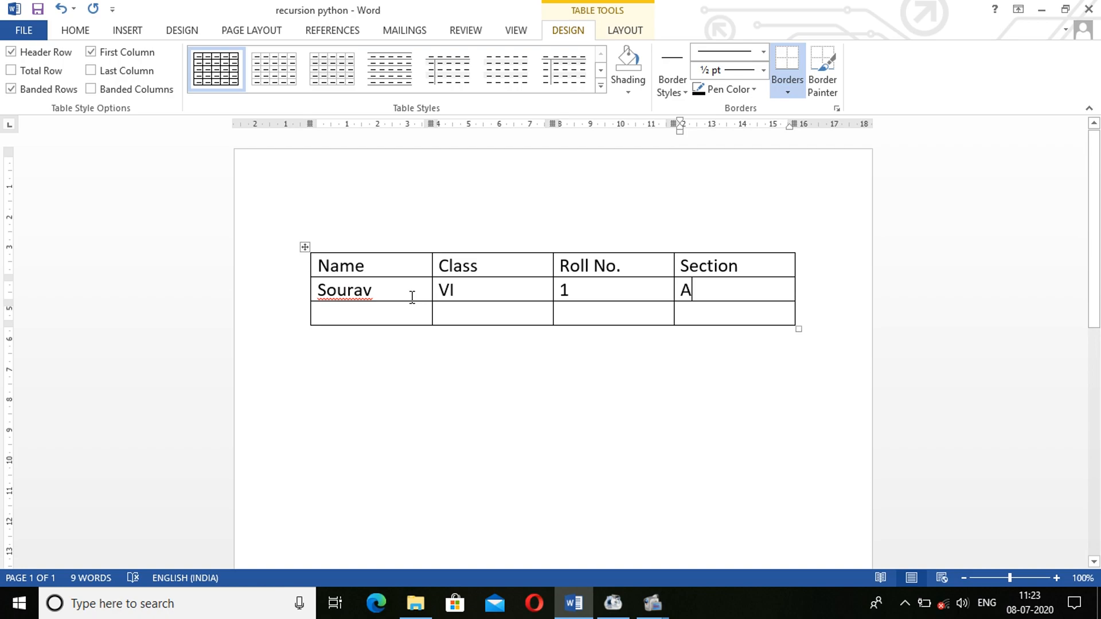
- Practise moving cell by cell along the second row between the Name, Class and Roll No. columns
click(378, 294)
key(Tab)
click(381, 290)
key(Tab)
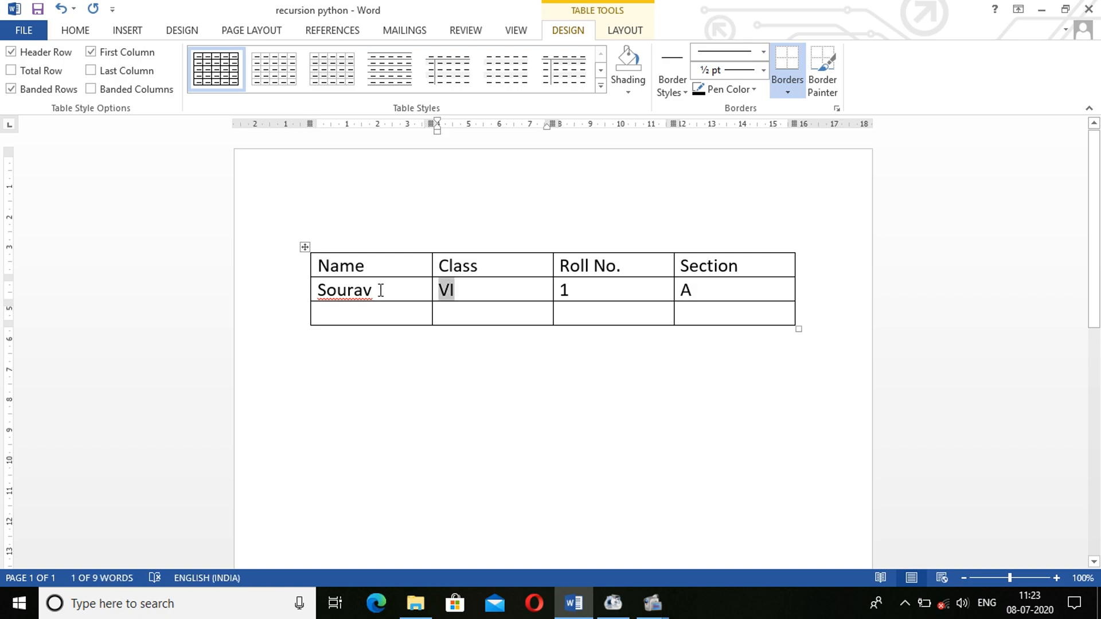
click(380, 290)
key(Tab)
click(457, 290)
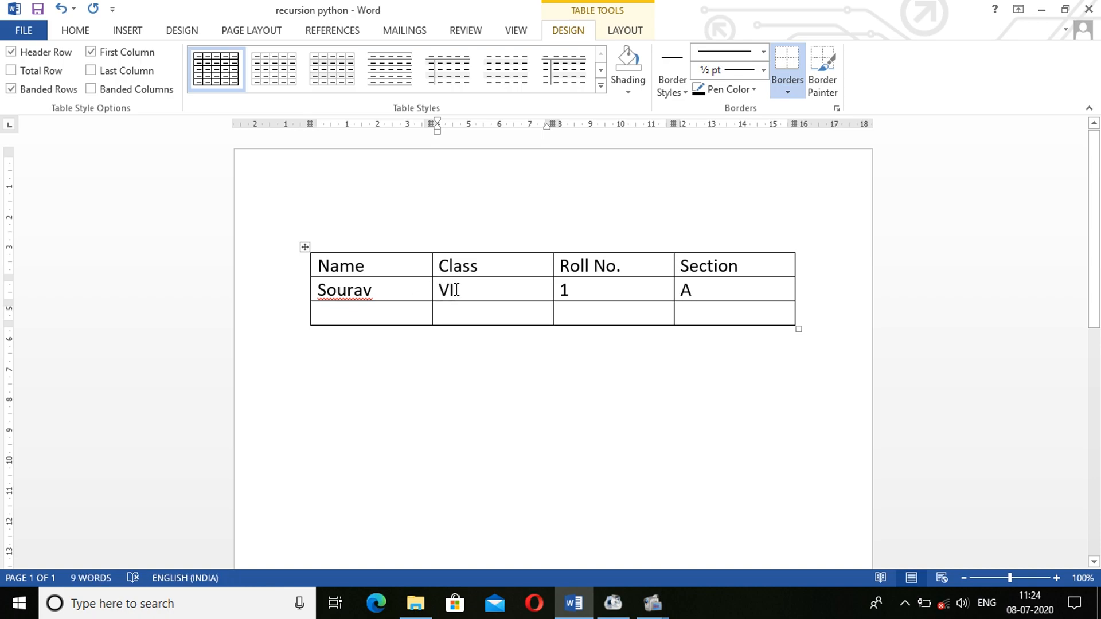
click(390, 288)
key(Tab)
click(460, 289)
key(Tab)
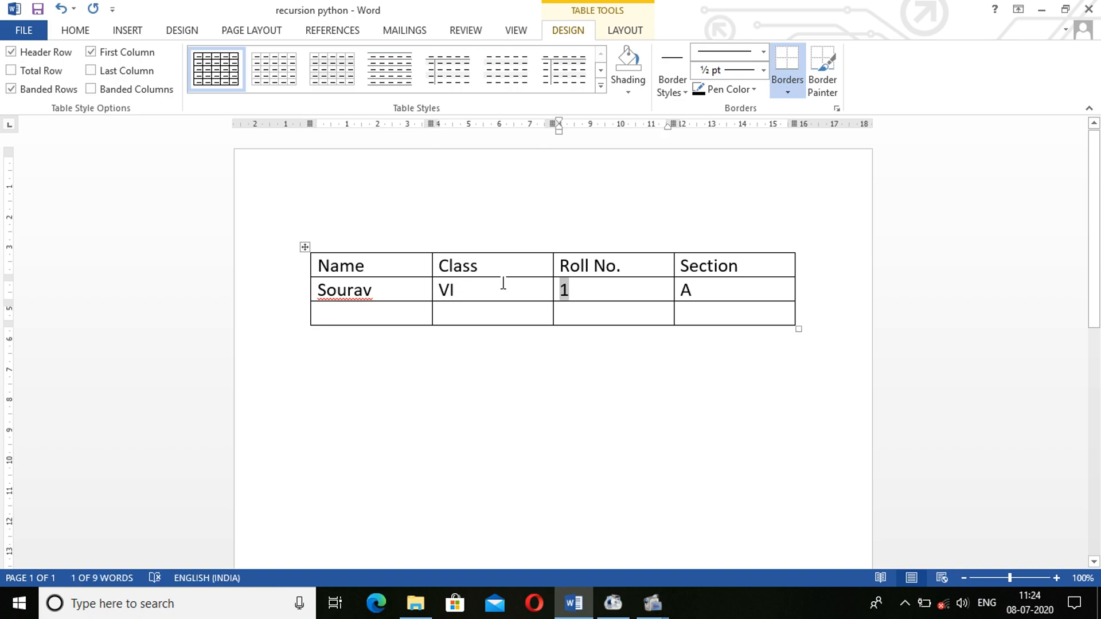
click(584, 290)
click(456, 291)
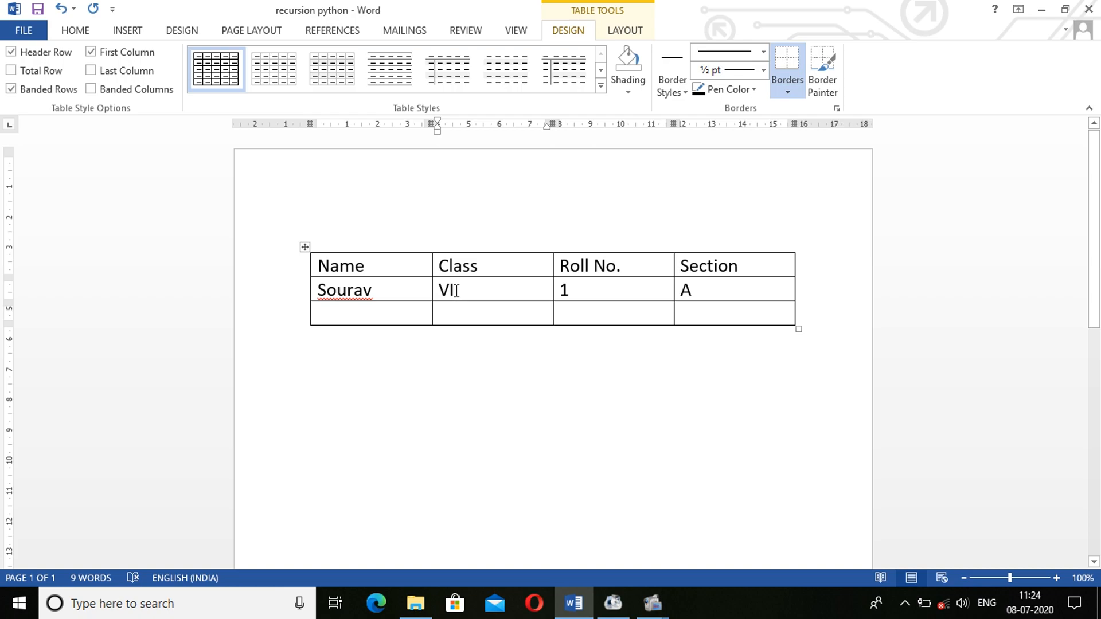
- Move the cursor character by character through the cells in both directions and up between the second and header rows
key(Right)
key(Right)
key(Right)
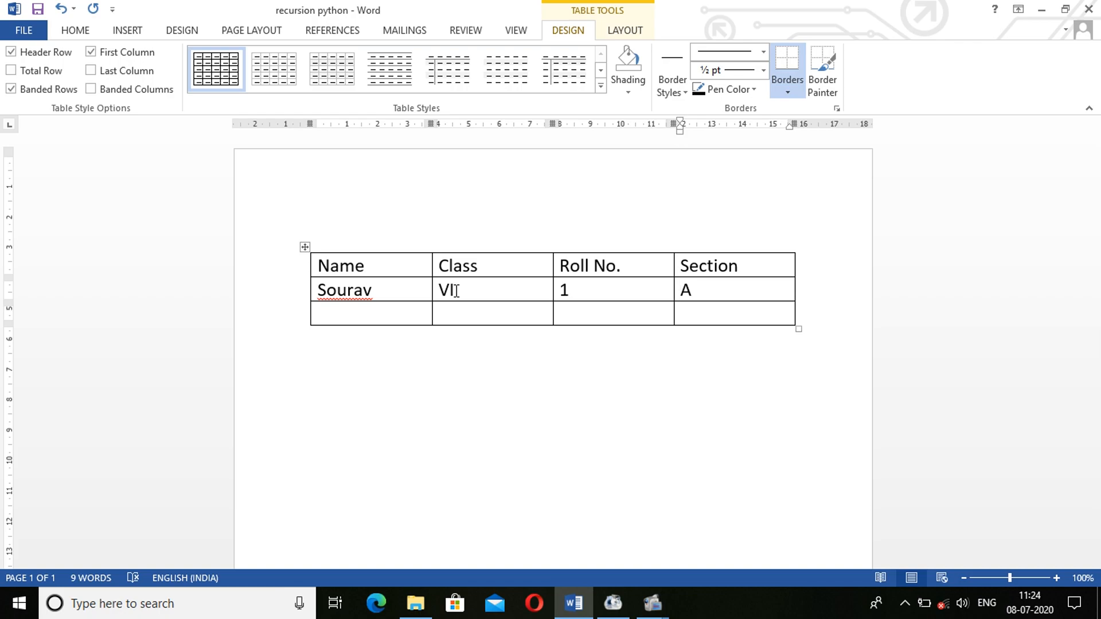
key(Left)
key(Left)
key(Left)
key(Tab)
key(Up)
key(Left)
key(Up)
key(Right)
key(Right)
key(Right)
key(Right)
key(Right)
key(Right)
key(Right)
key(Right)
key(Right)
key(Right)
key(Right)
key(Right)
key(Right)
key(Left)
key(Left)
key(Left)
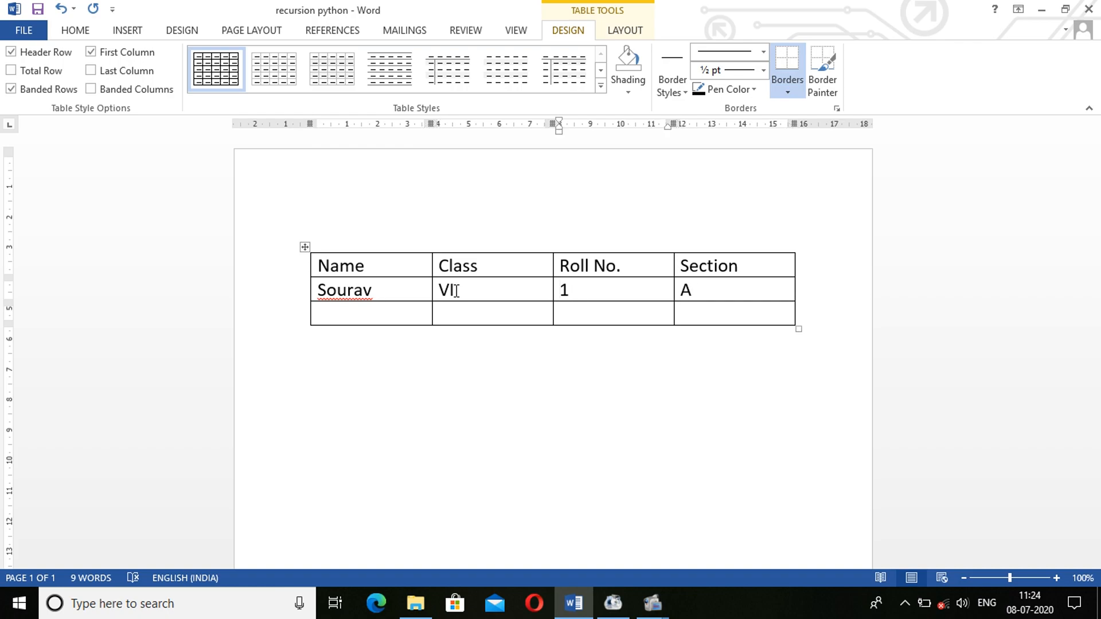
- Fill the third row with the second student's first name, class VI, roll number 2 and section B
click(350, 315)
text(Amrit)
key(Tab)
text(Vi)
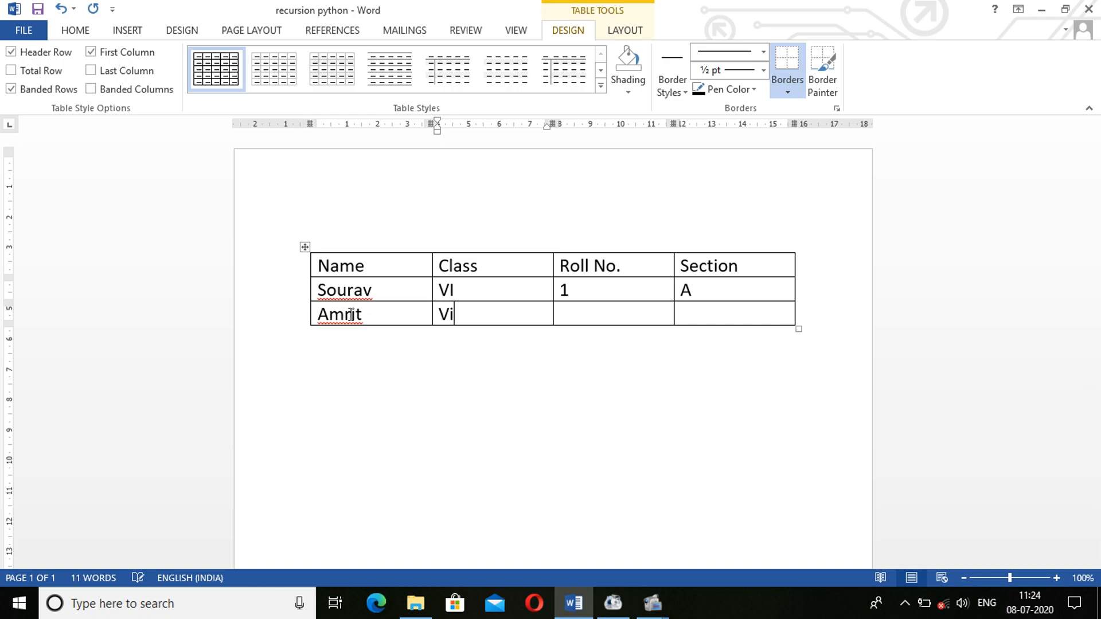
key(Tab)
click(453, 313)
key(BackSpace)
text(I)
key(Tab)
text(2)
key(Tab)
text(B)
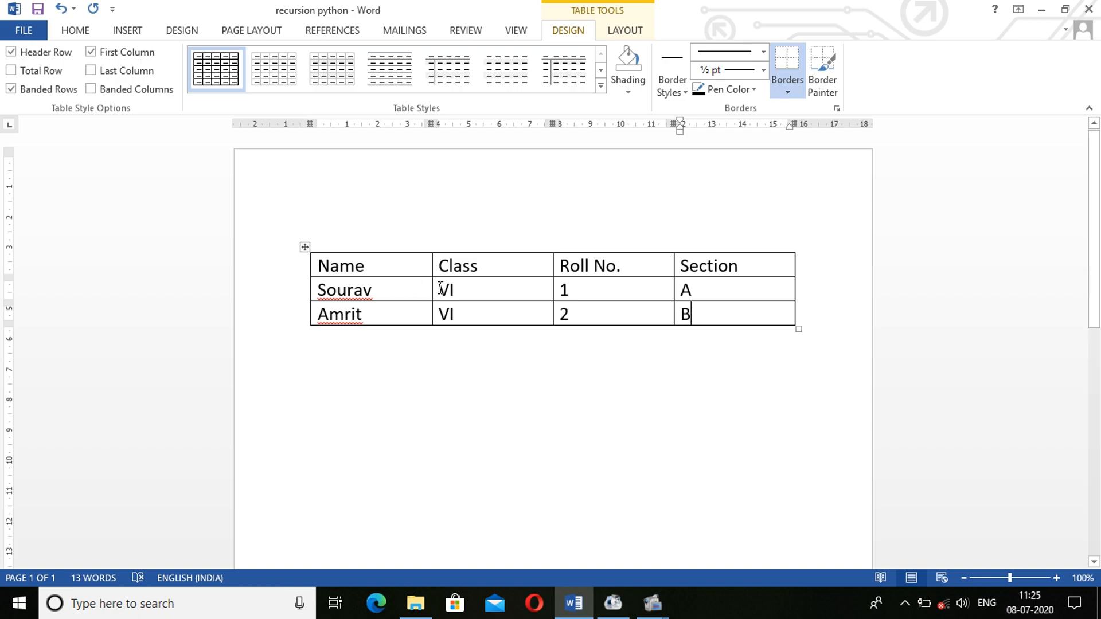
- Centre the Name and Class headings within their cells
click(442, 289)
drag(319, 265, 371, 264)
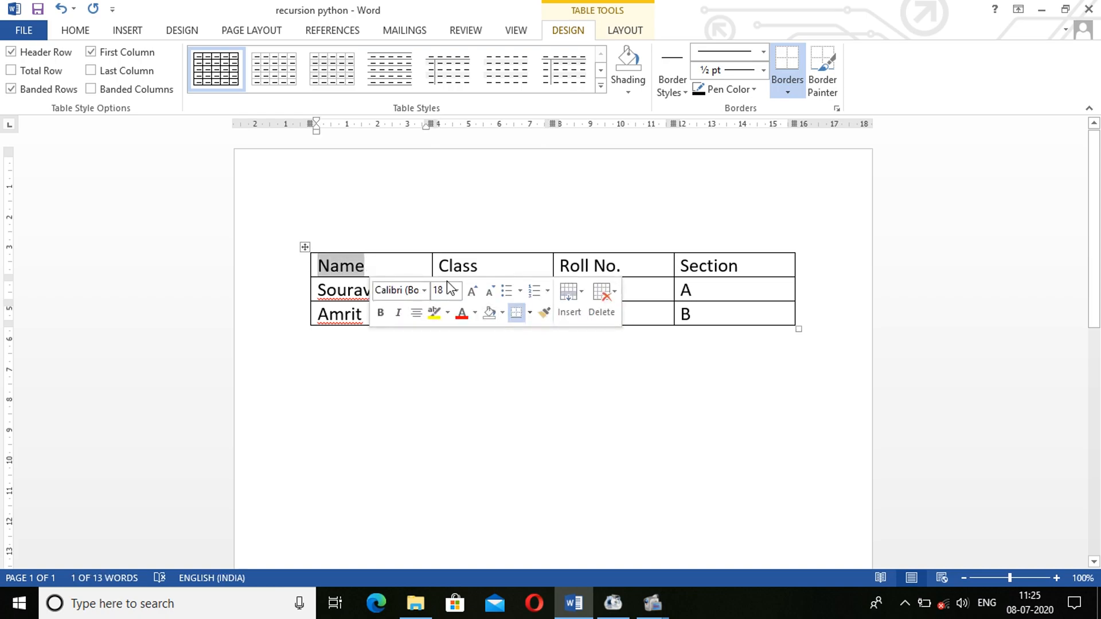
click(414, 314)
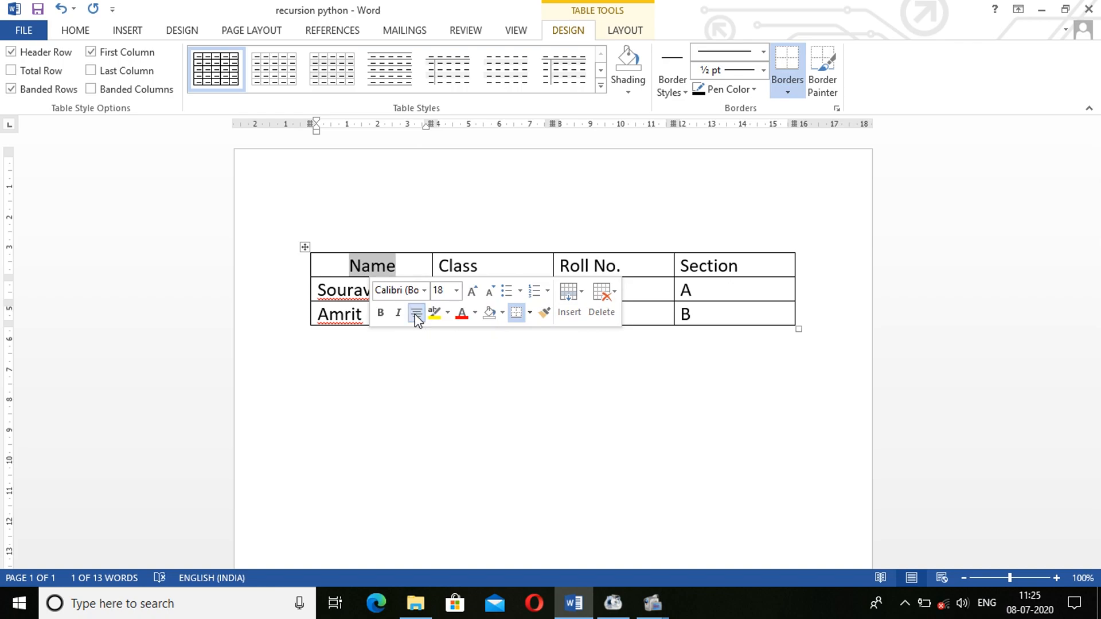
drag(439, 265, 490, 263)
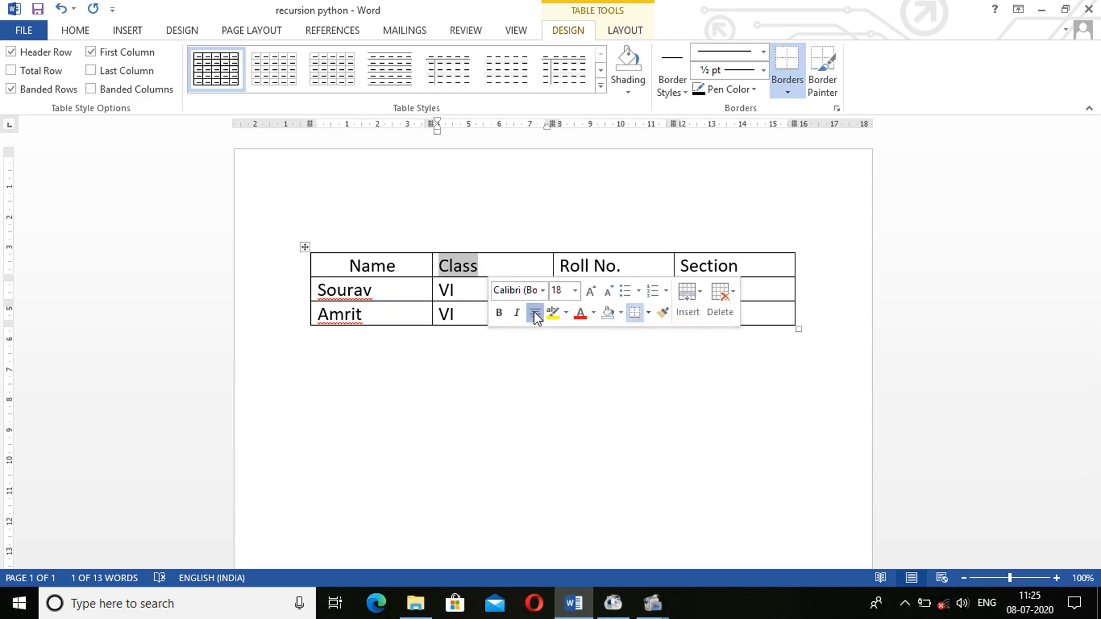
click(535, 314)
- Select the Roll No. and Section header cells together and centre their text
click(560, 264)
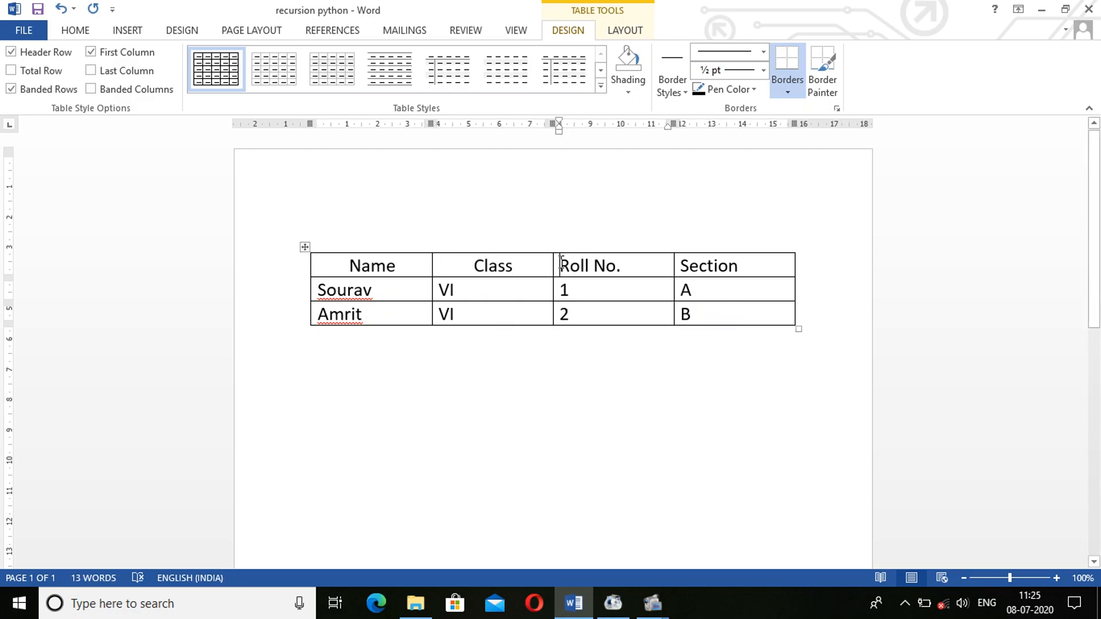
drag(561, 261, 741, 264)
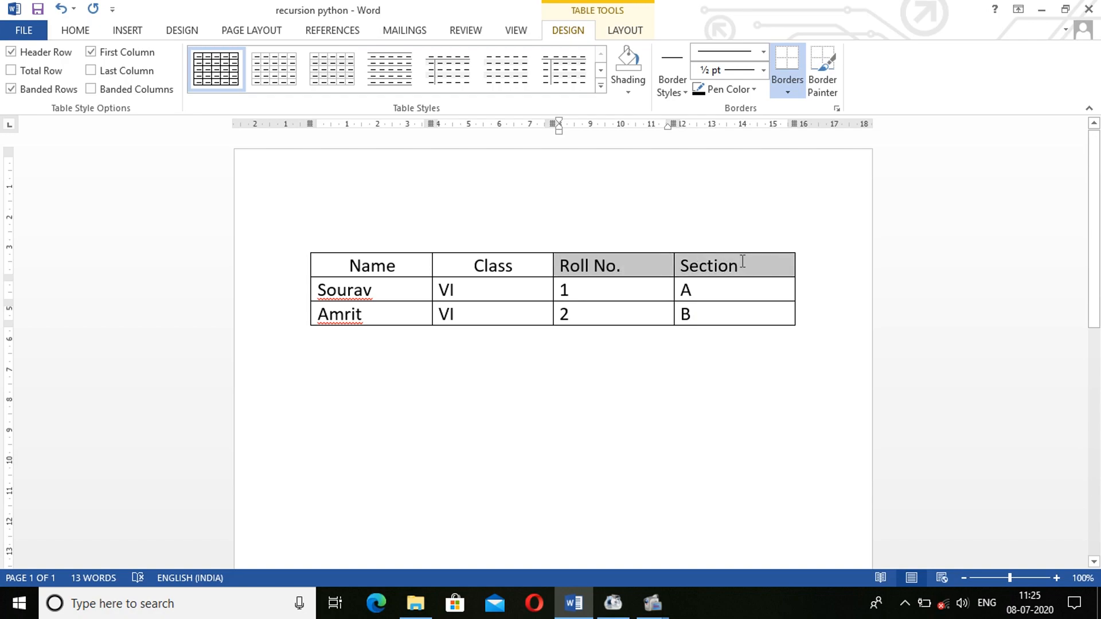
click(563, 264)
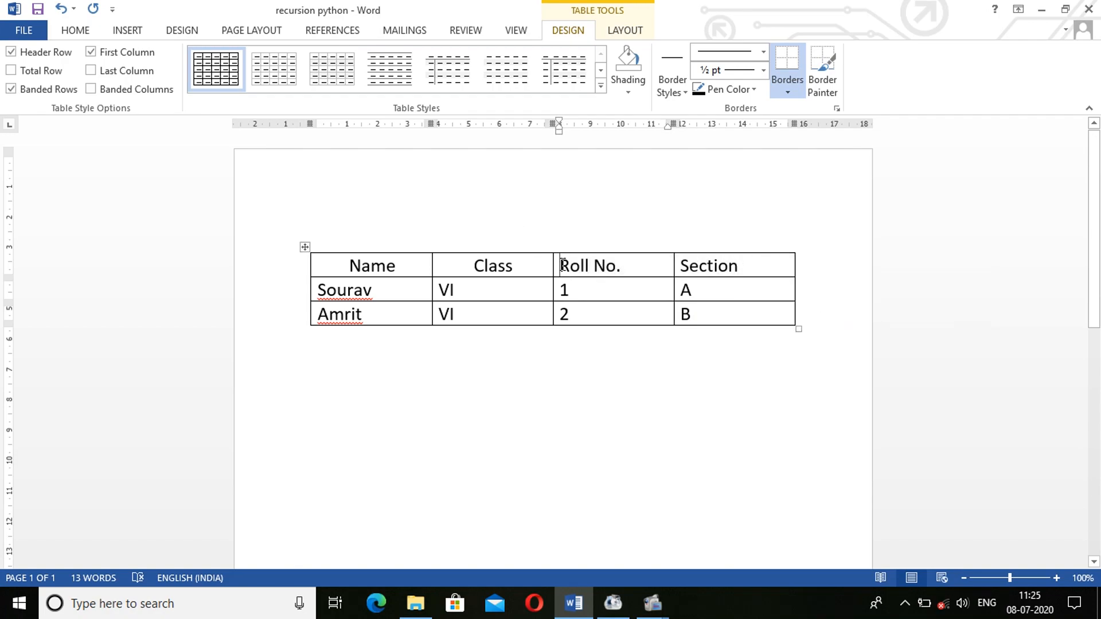
drag(563, 264, 748, 264)
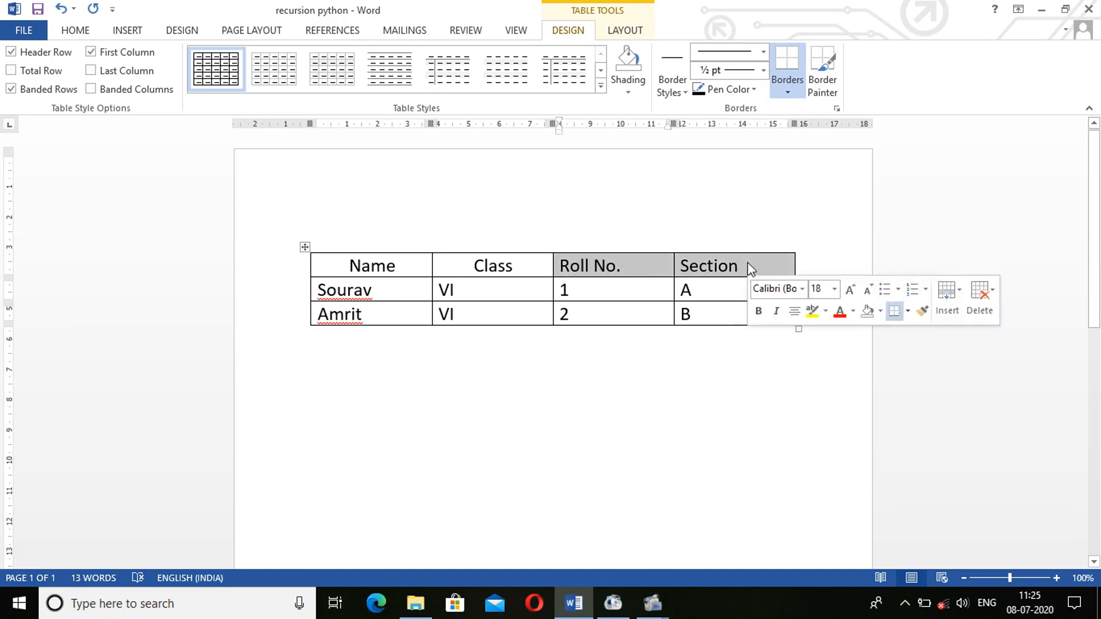
click(794, 312)
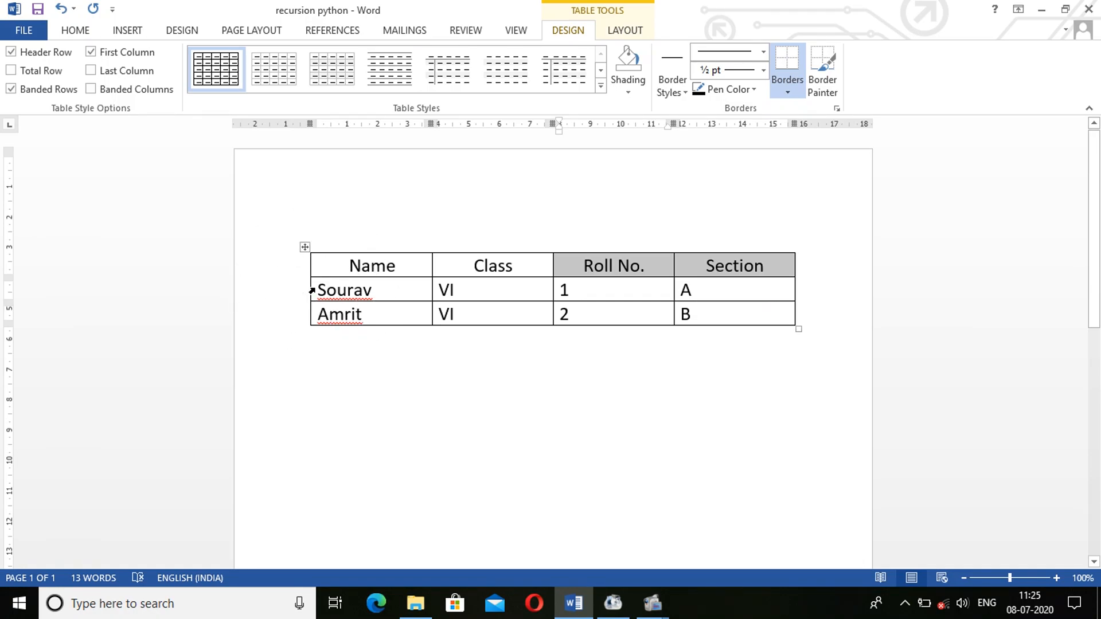
- Centre the two students' names within their cells in the Name column
click(312, 290)
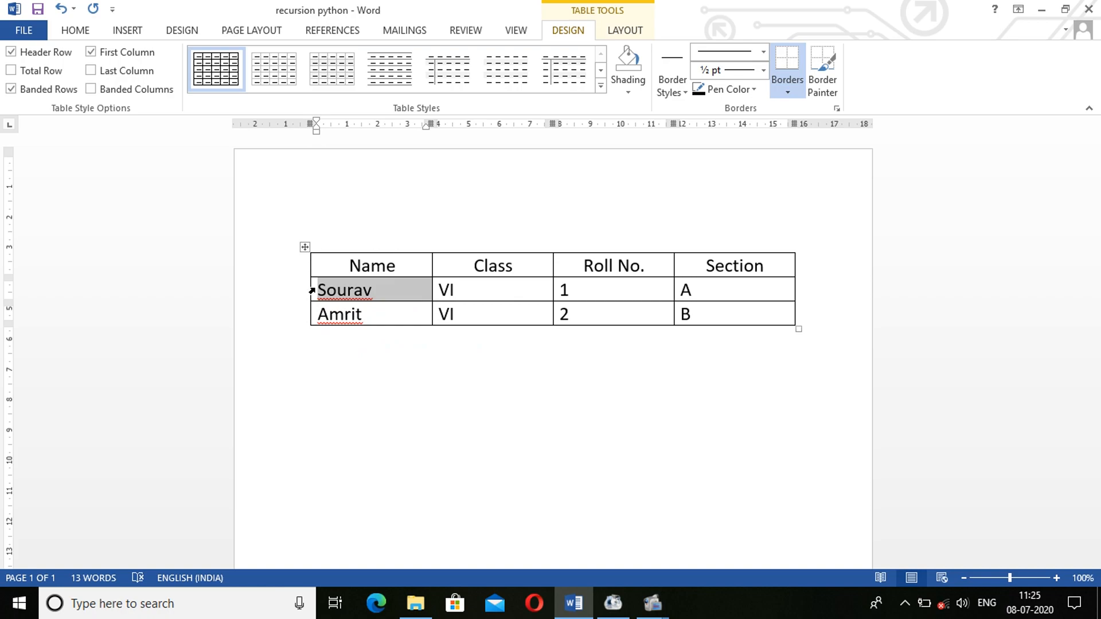
key(ctrl+e)
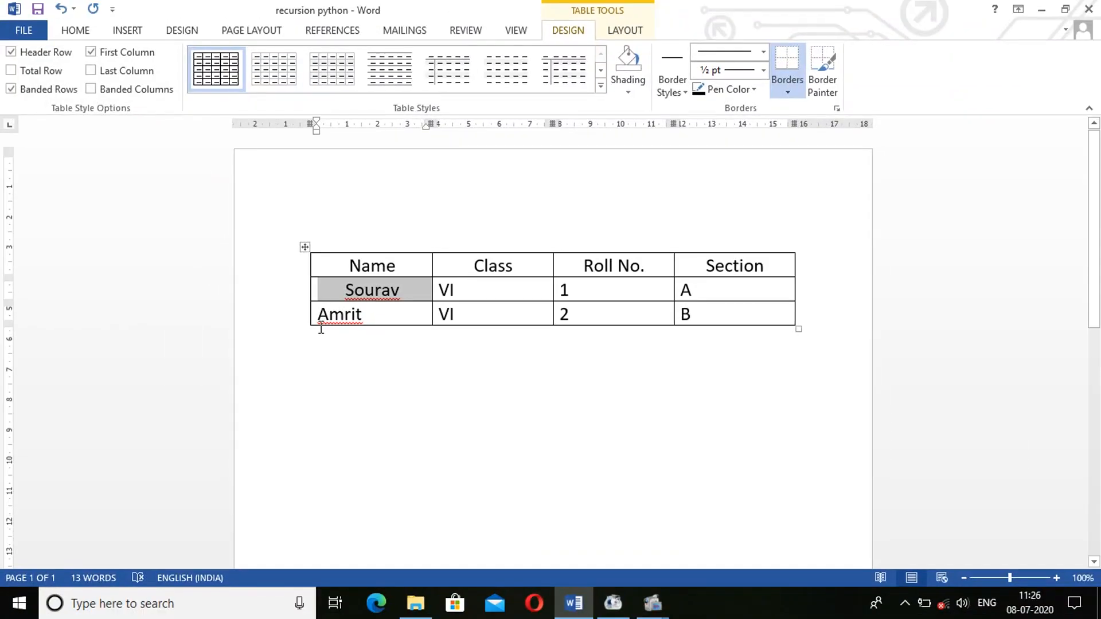
click(312, 317)
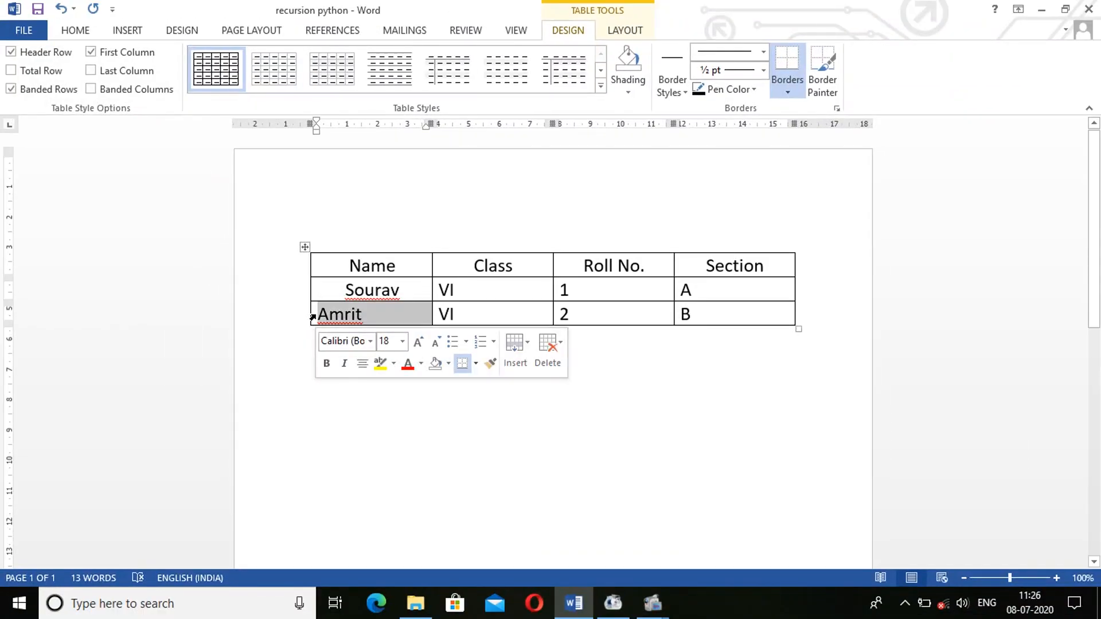
click(362, 363)
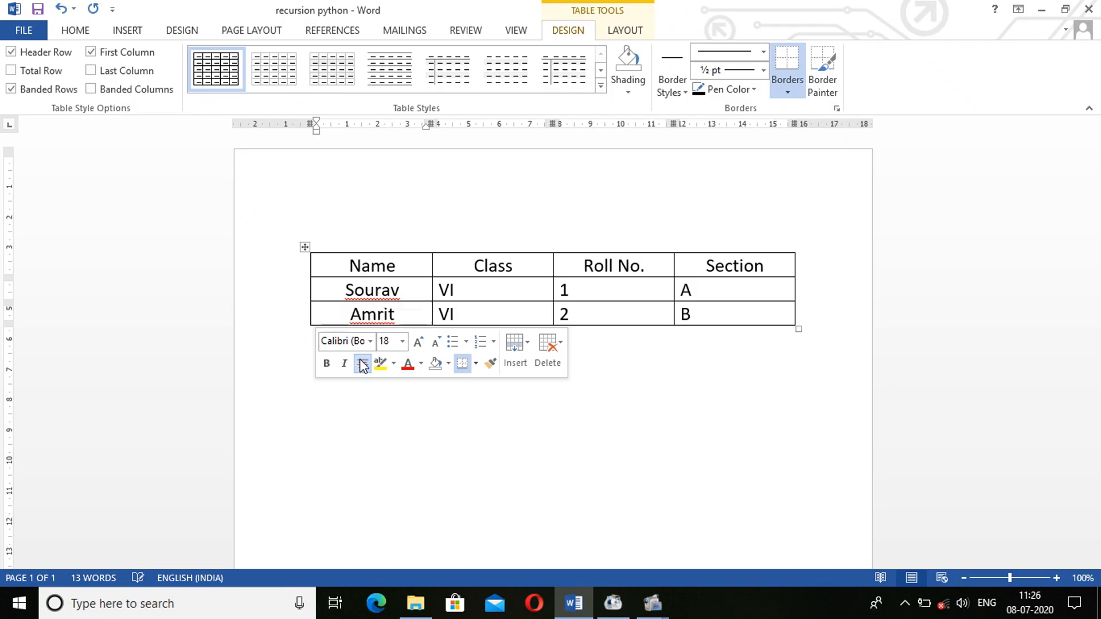
click(440, 295)
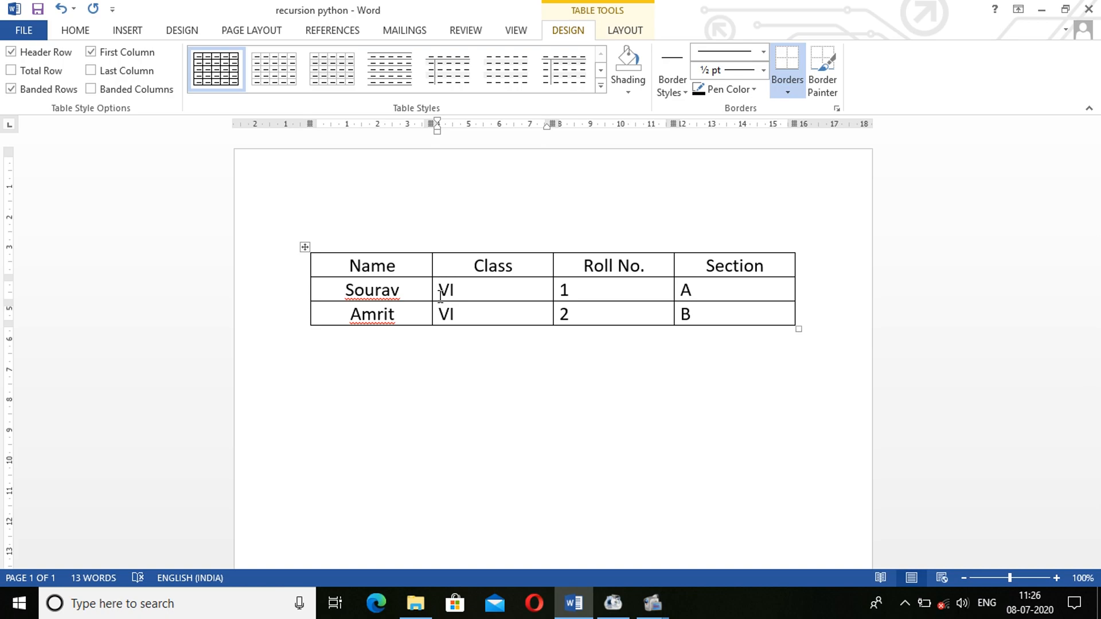
click(440, 295)
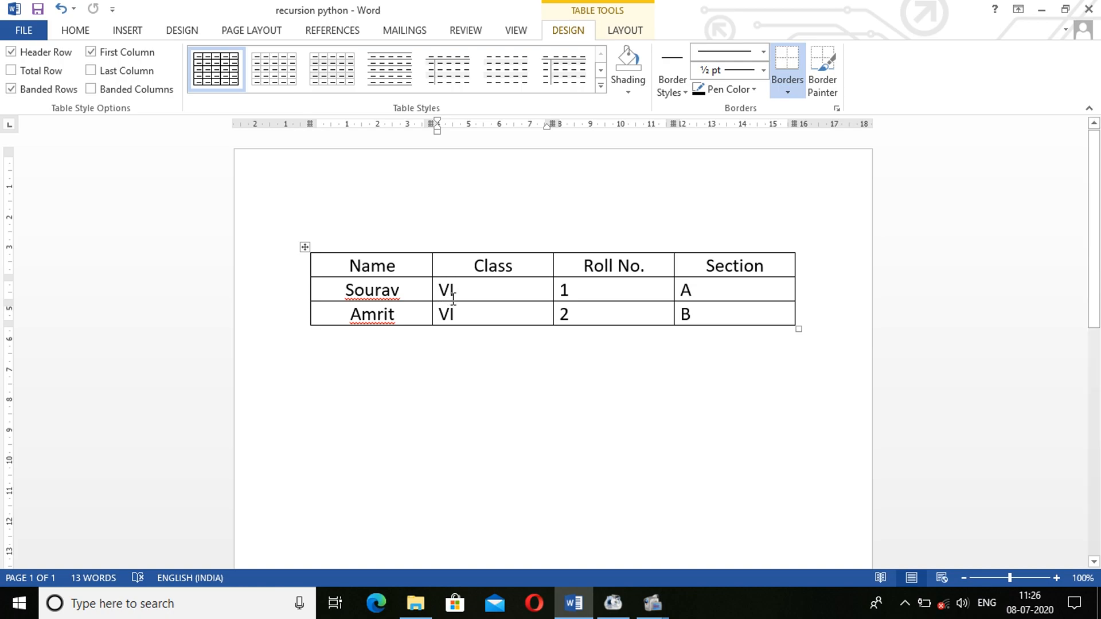
right_click(449, 266)
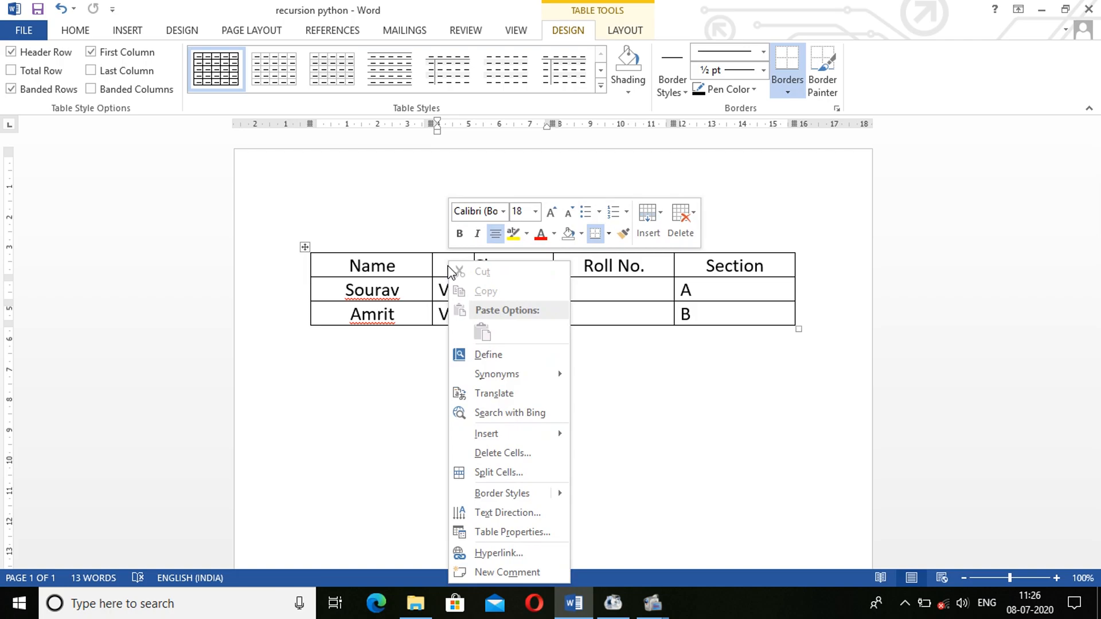
mouse_move(530, 435)
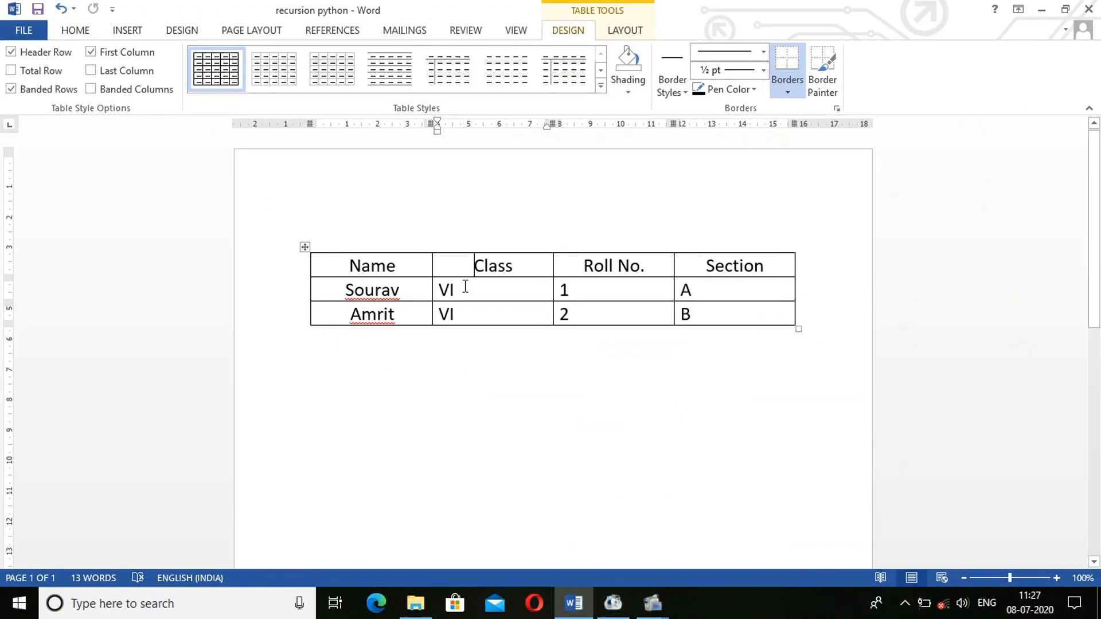
right_click(465, 287)
mouse_move(546, 442)
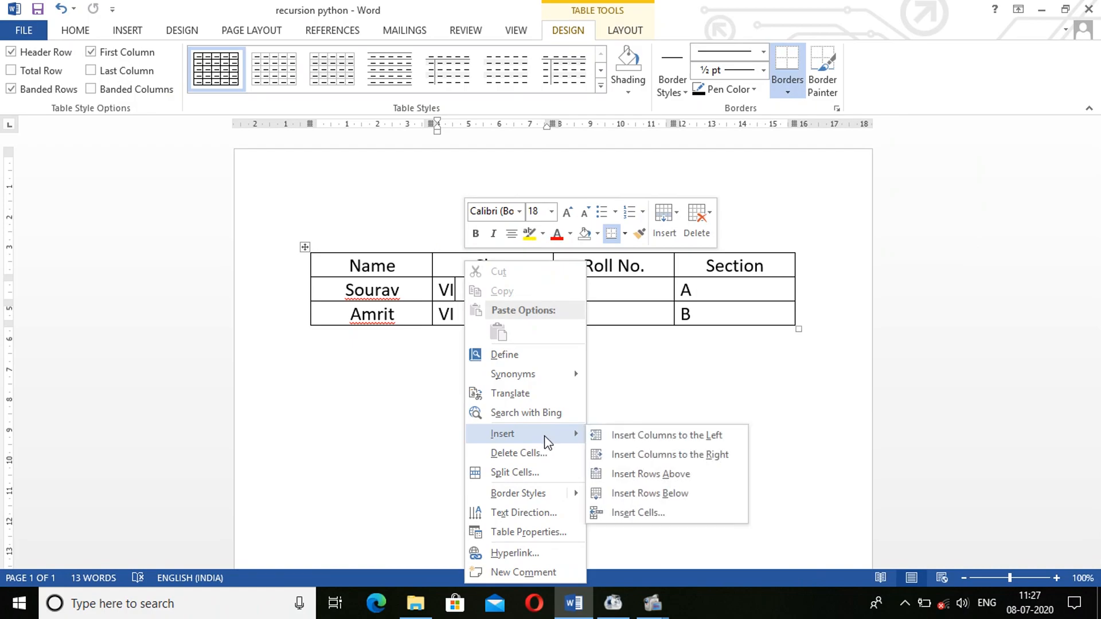
key(Escape)
key(Escape)
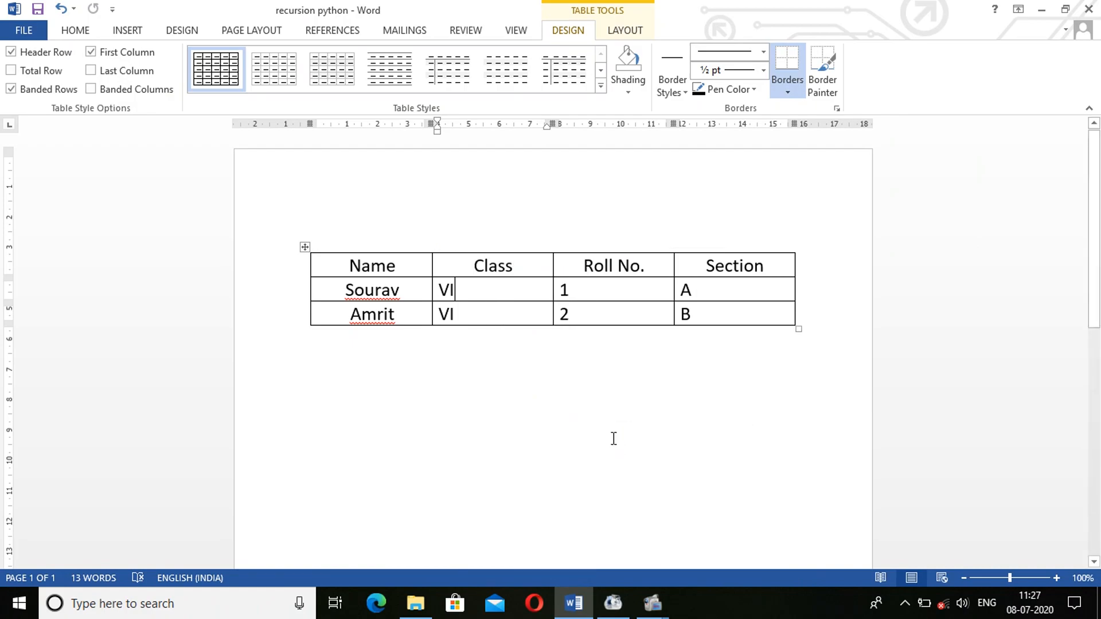
- Insert a blank column to the left of the Class column
right_click(471, 293)
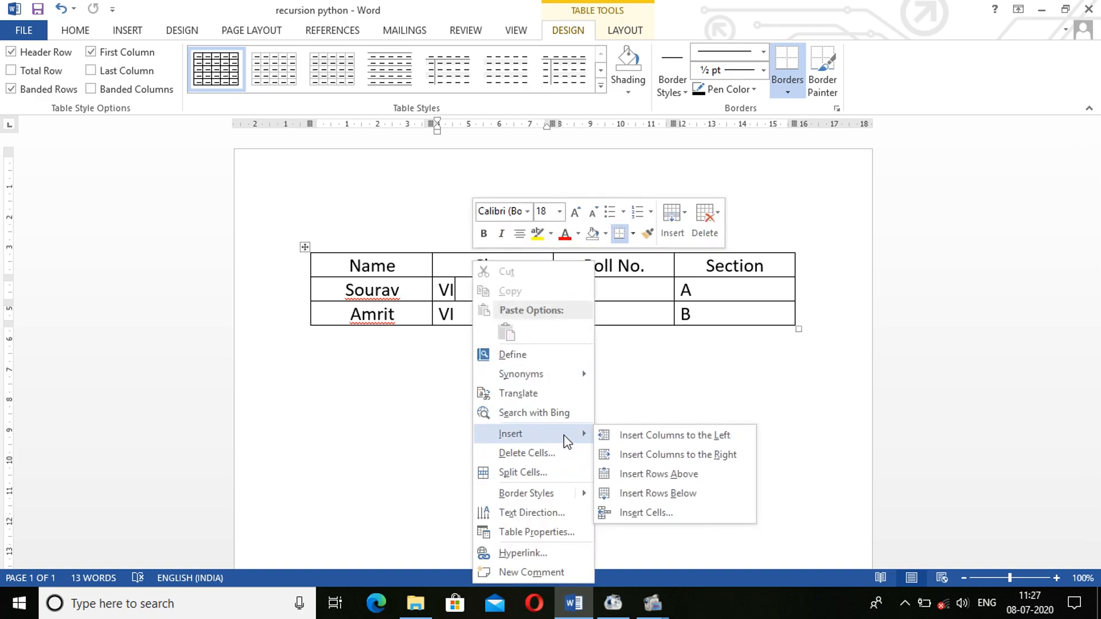
click(627, 437)
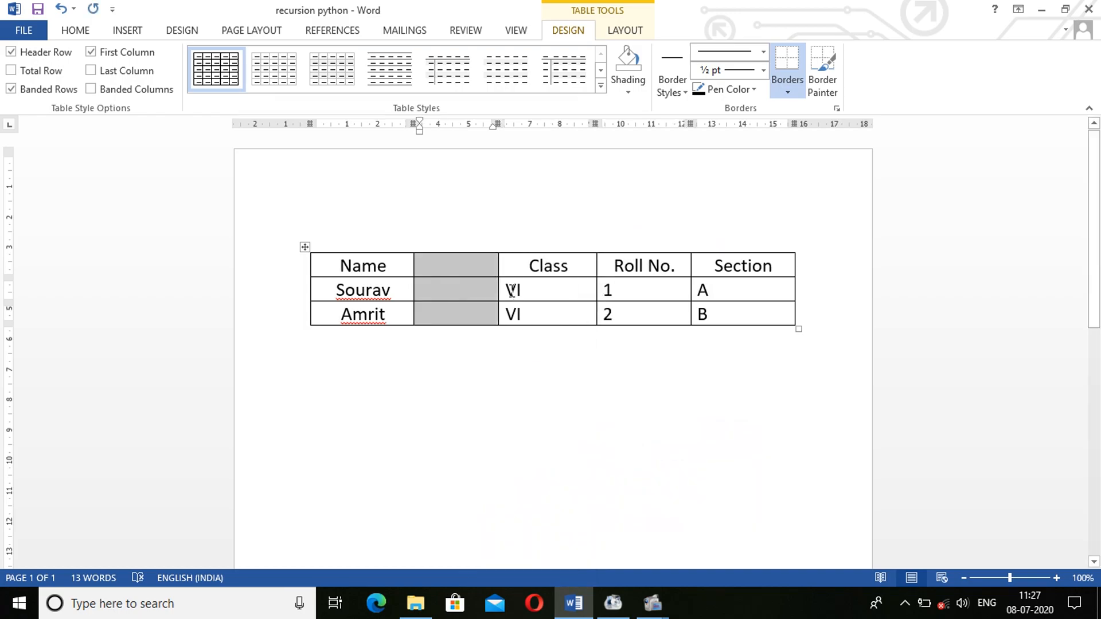
right_click(449, 288)
key(Escape)
- Insert a blank row above the first student's row, directly below the headings
click(536, 288)
right_click(536, 287)
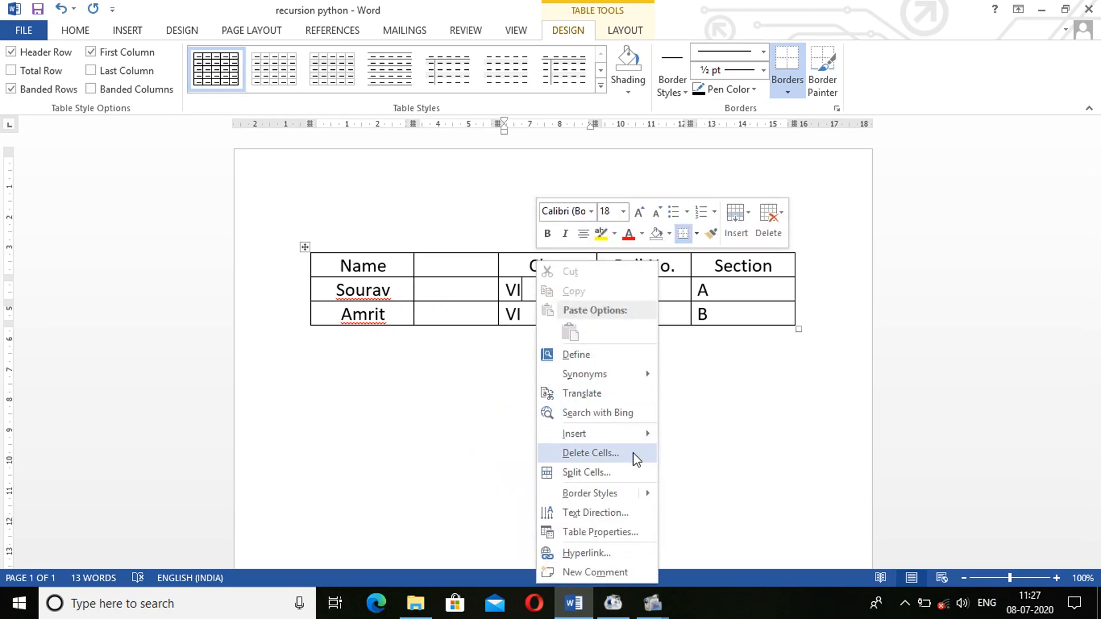
mouse_move(640, 438)
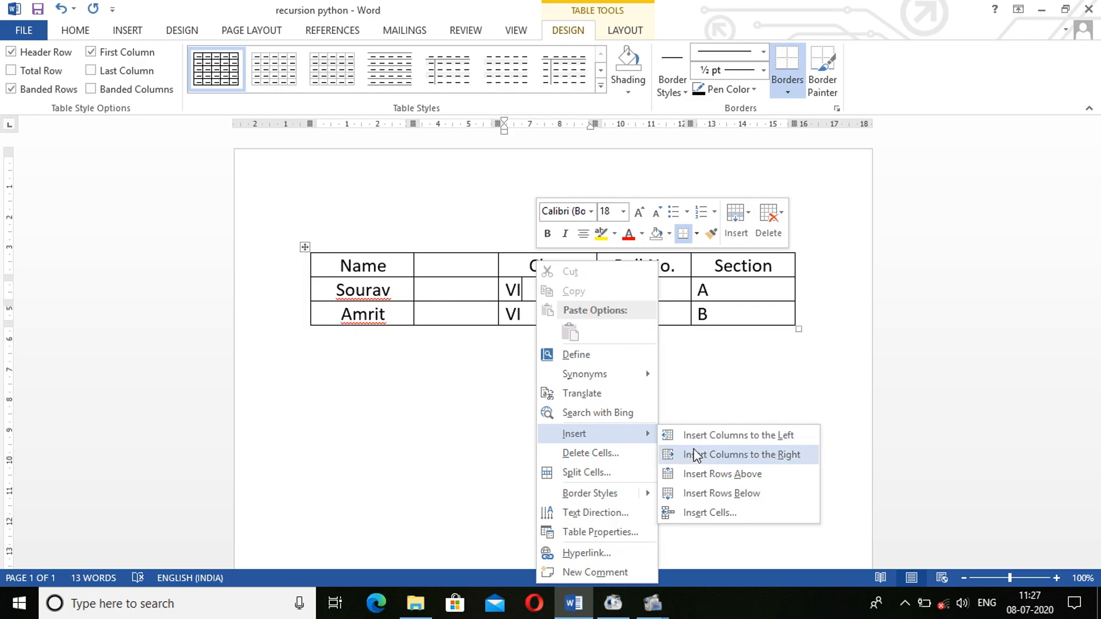
click(704, 479)
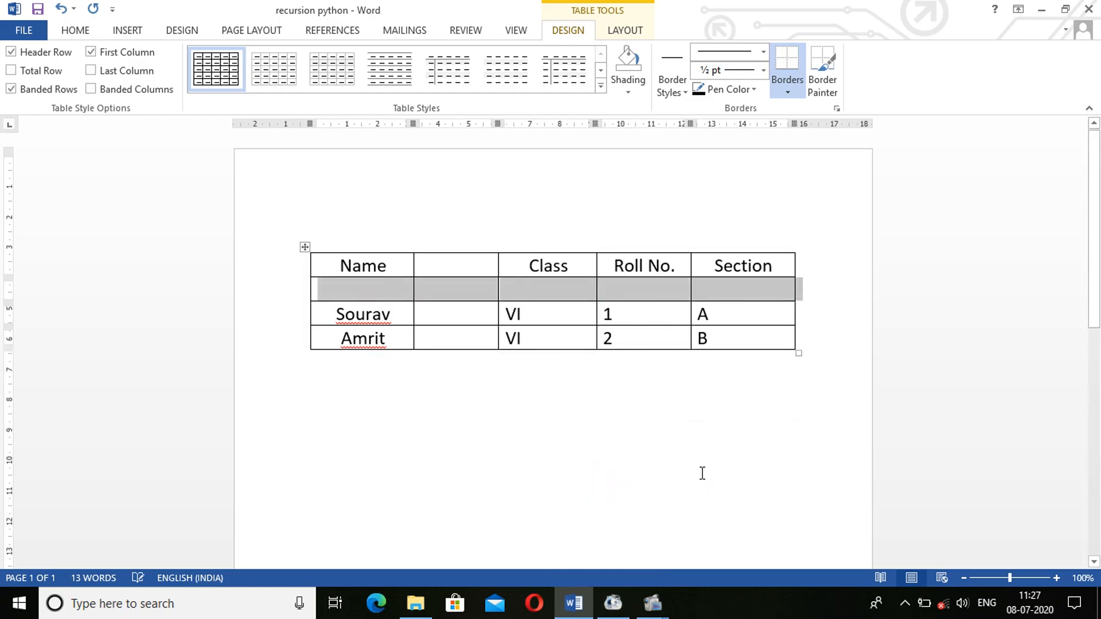
- Delete the blank column between the Name and Class columns
click(535, 317)
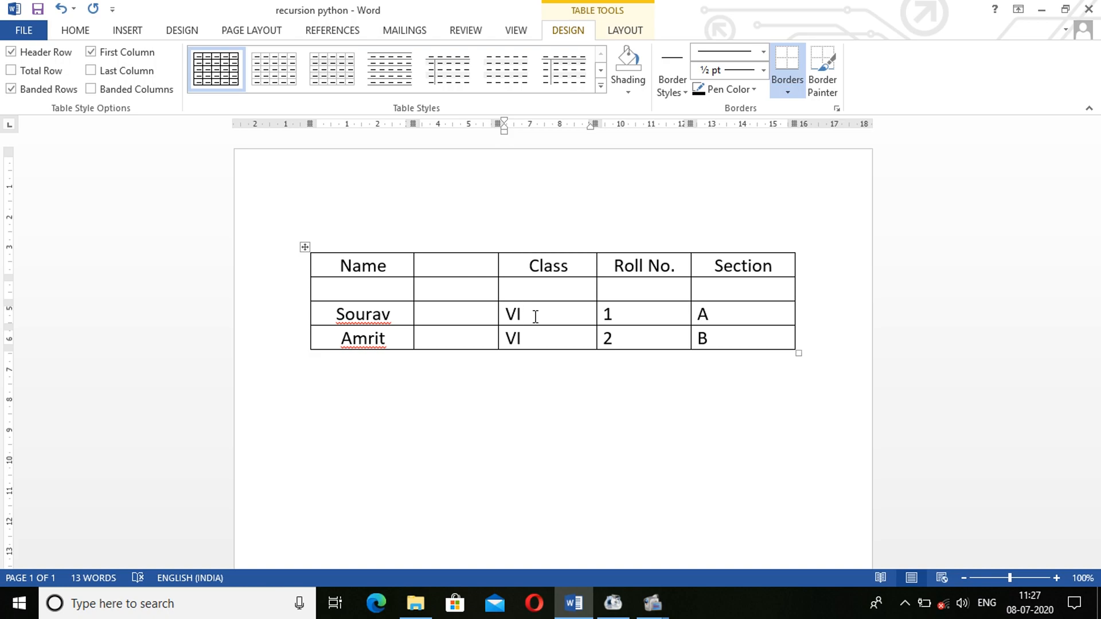
click(442, 295)
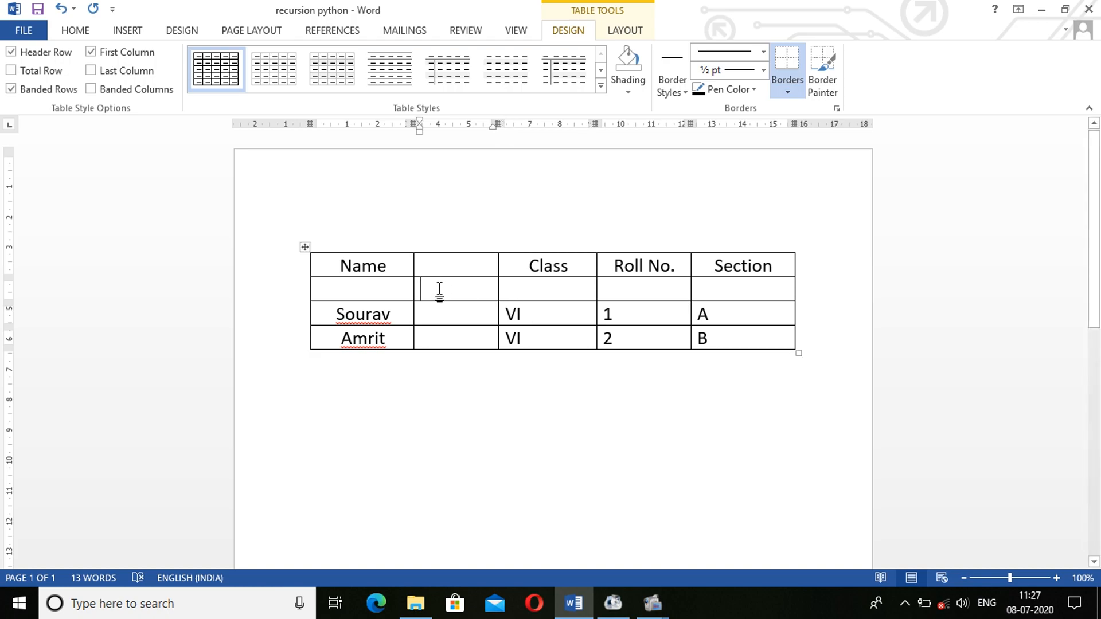
right_click(439, 291)
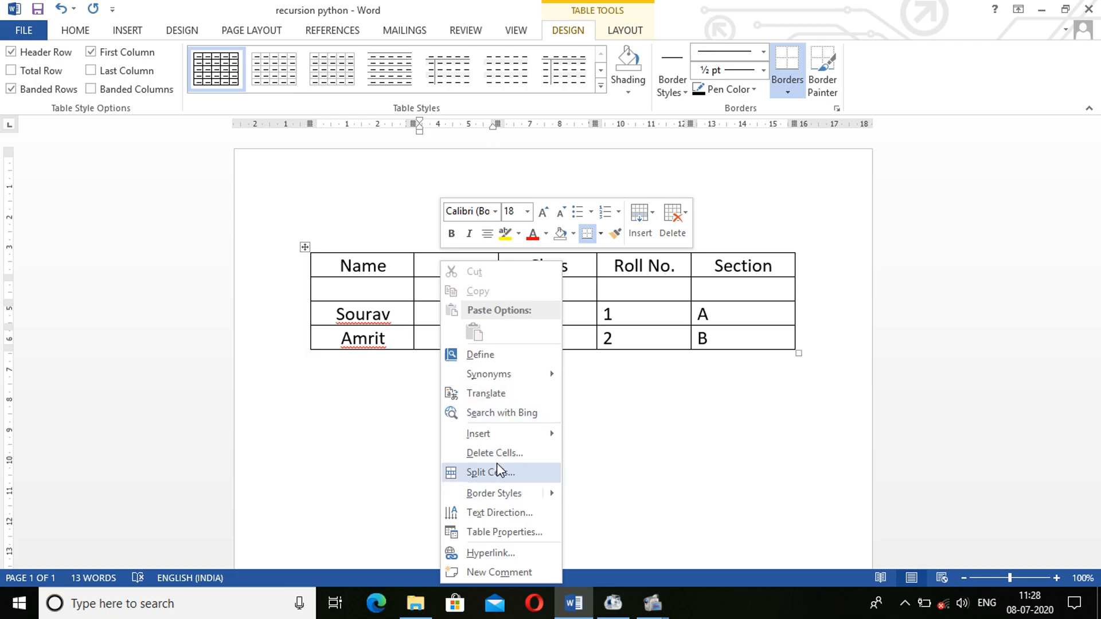
click(585, 321)
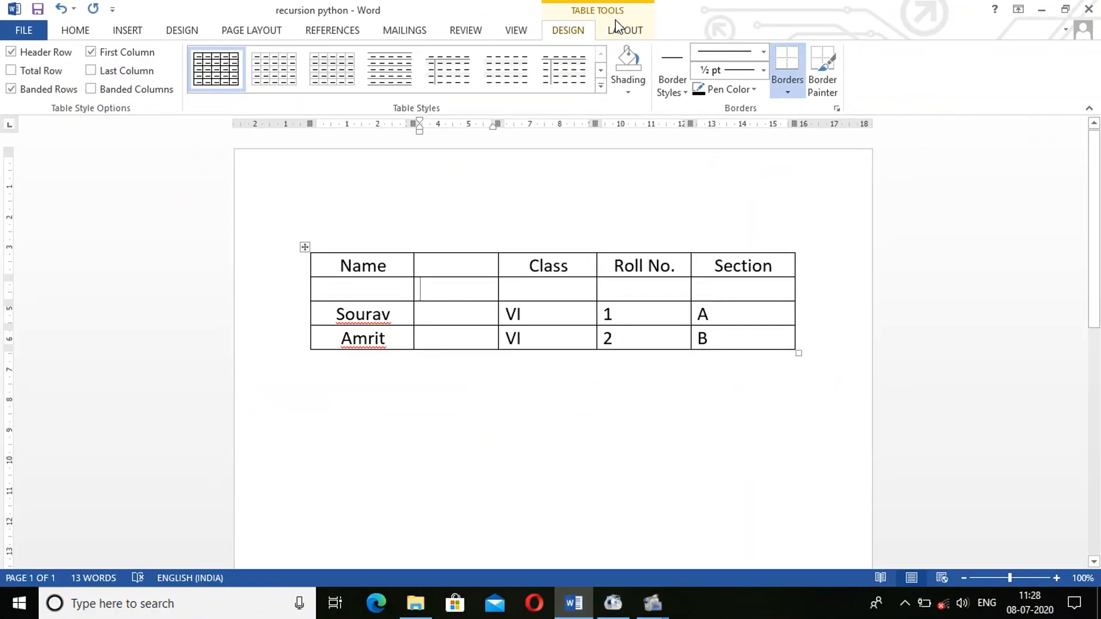
click(621, 39)
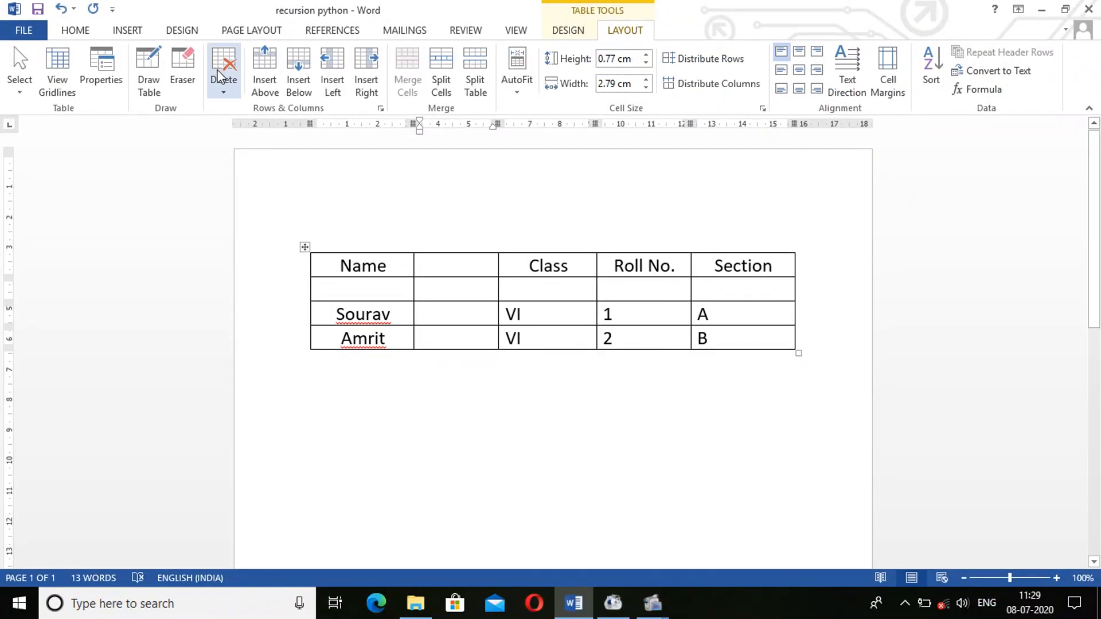
click(226, 91)
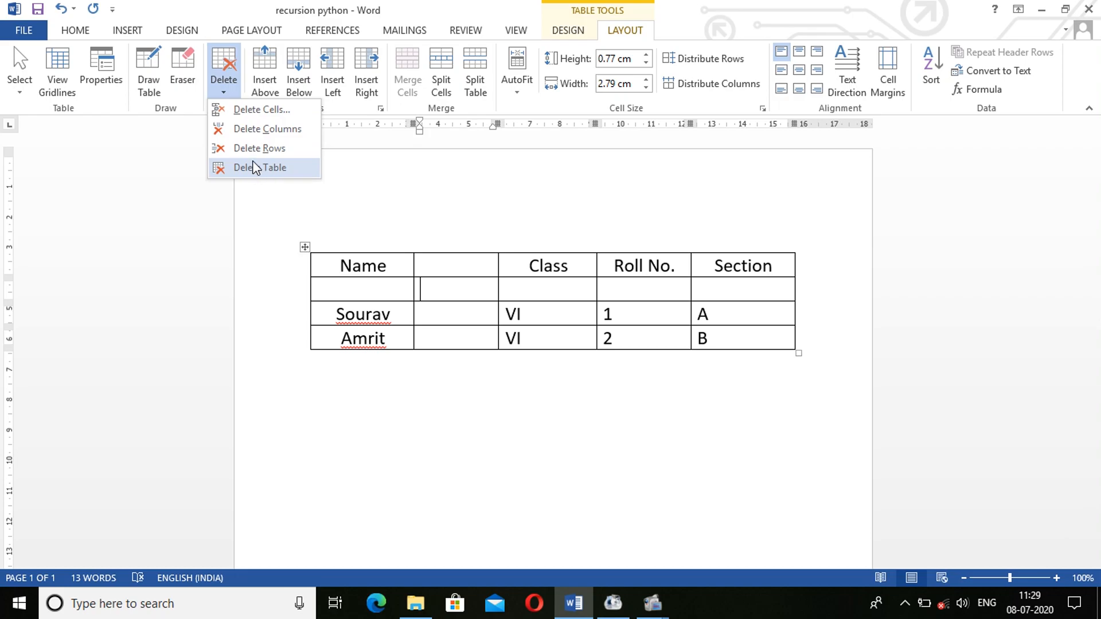
click(260, 129)
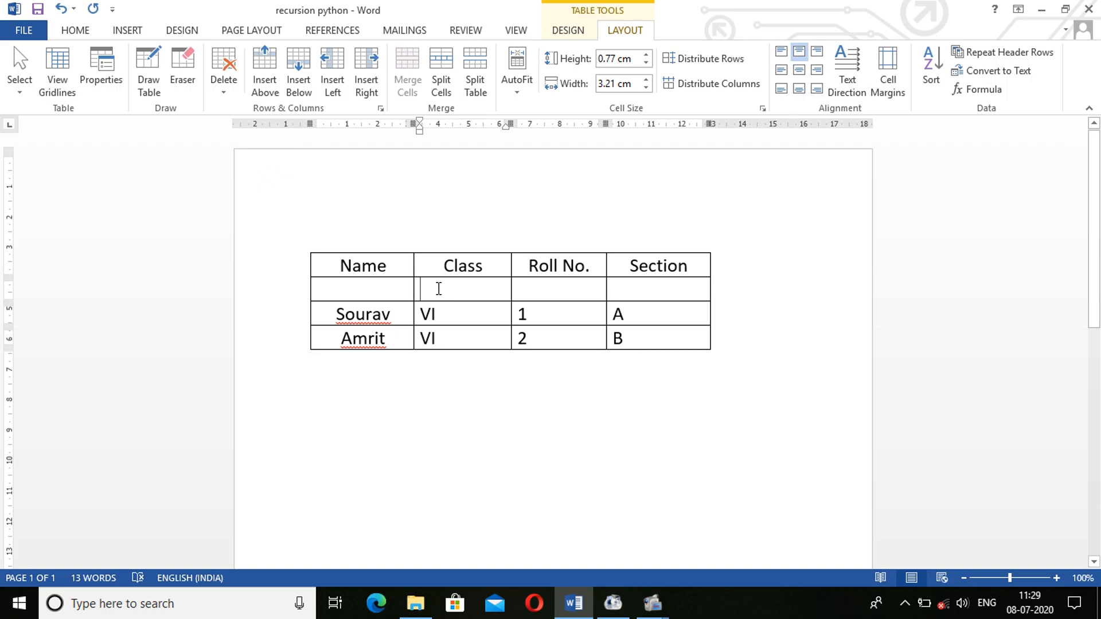
- Delete the blank row from its Class cell and undo that deletion
click(438, 288)
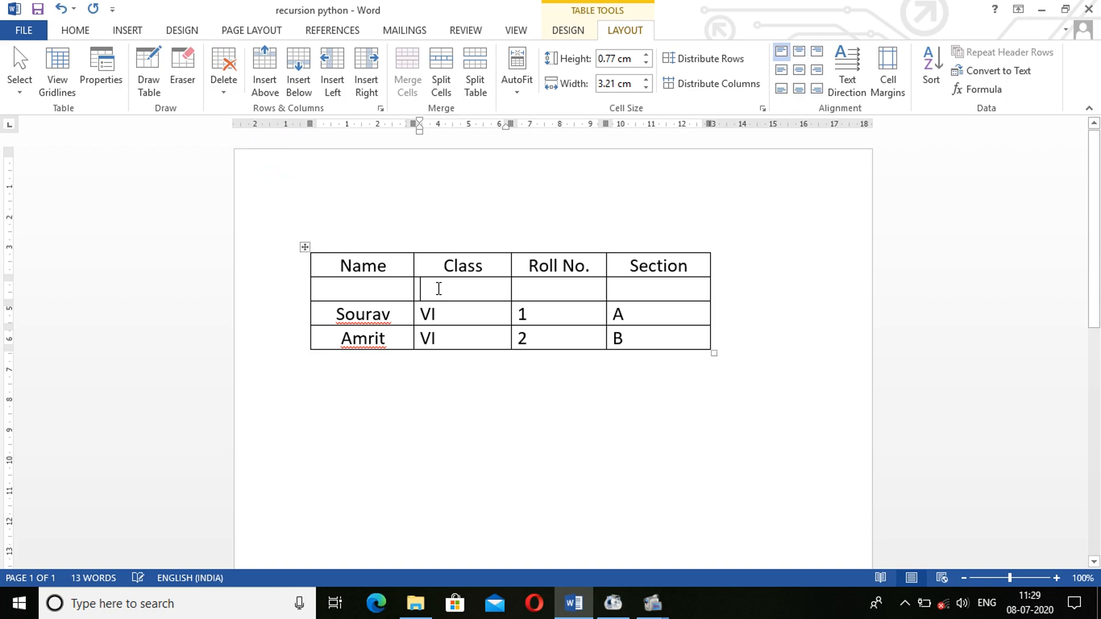
click(224, 91)
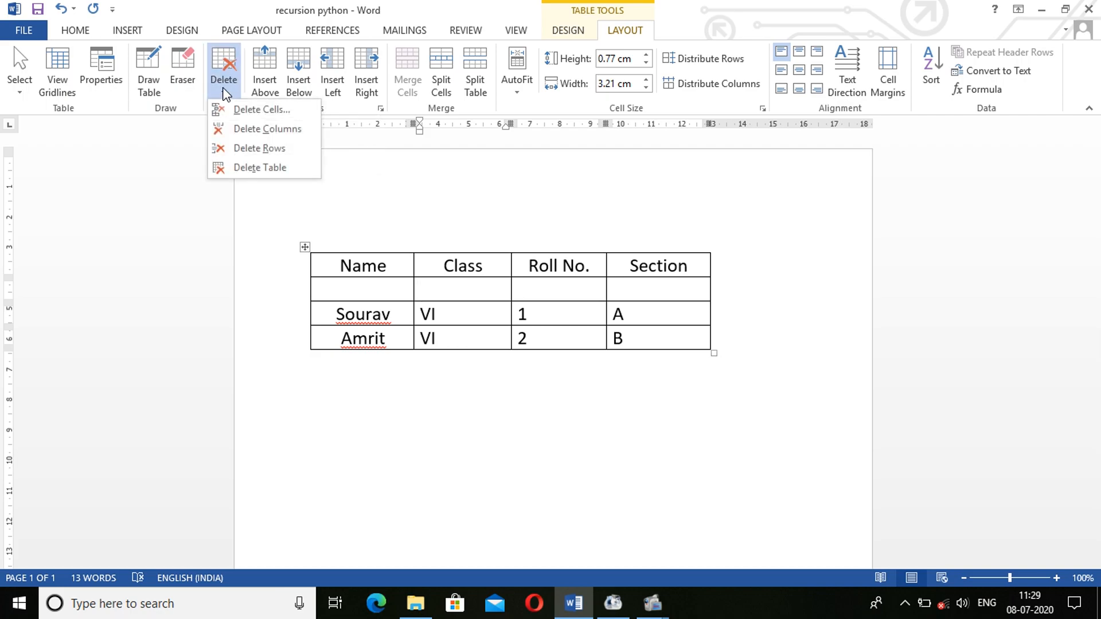
click(259, 148)
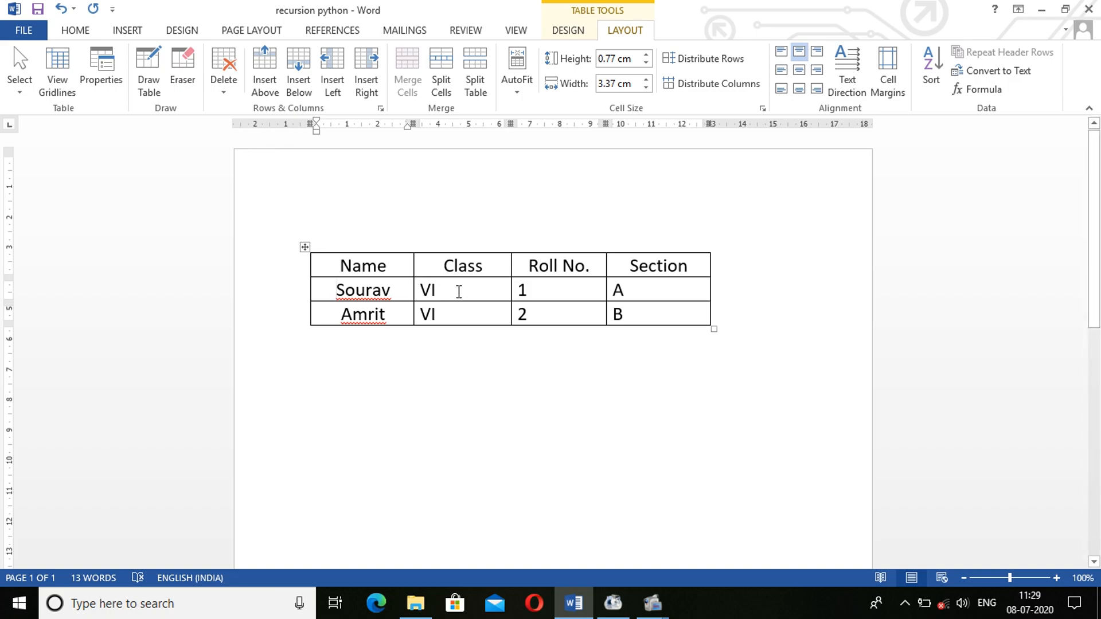
key(ctrl+z)
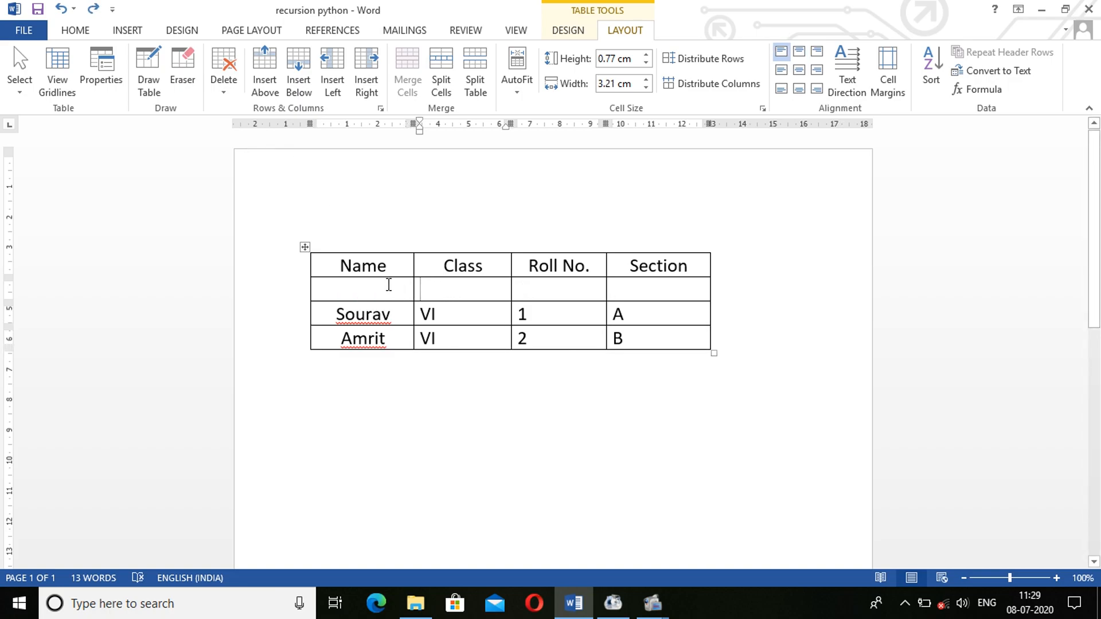
- Delete the blank row below the headings, working from its cell in the Name column
click(389, 284)
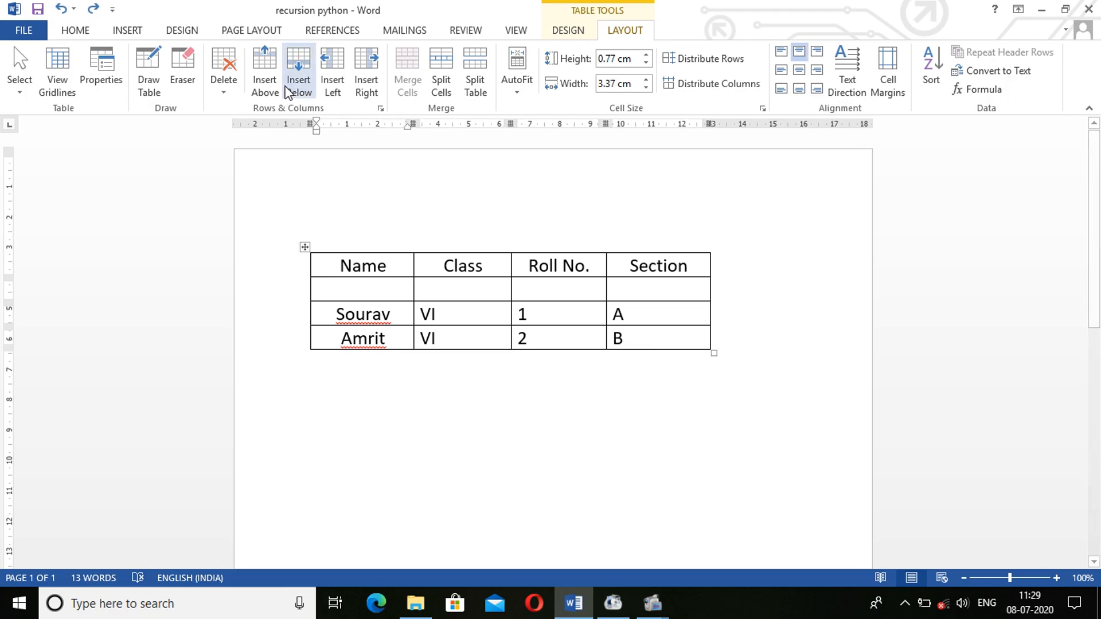
click(232, 93)
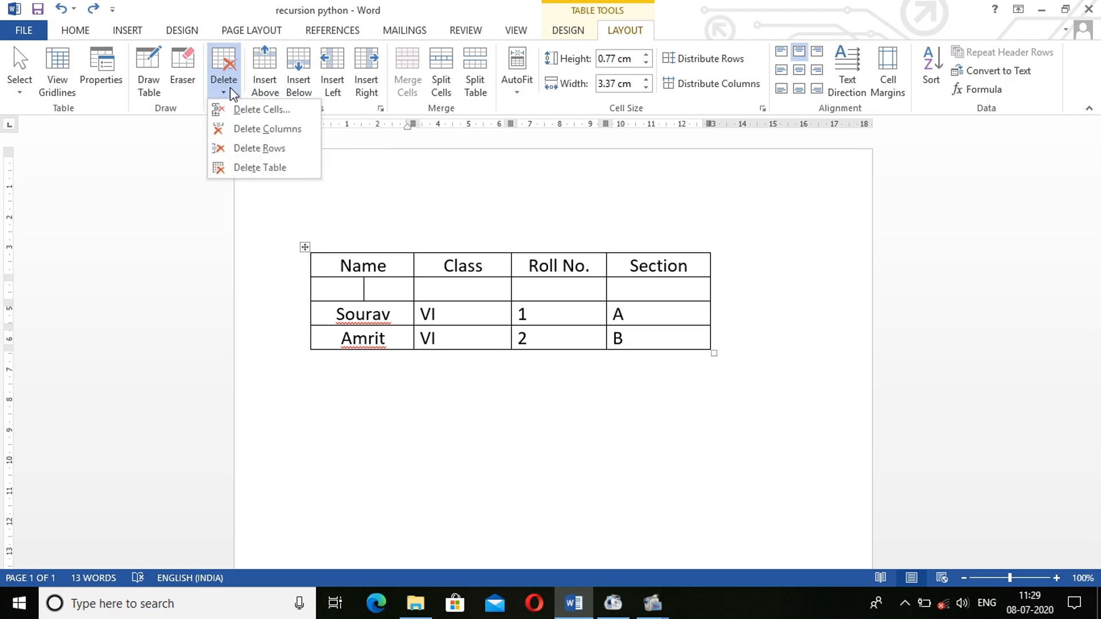
click(240, 150)
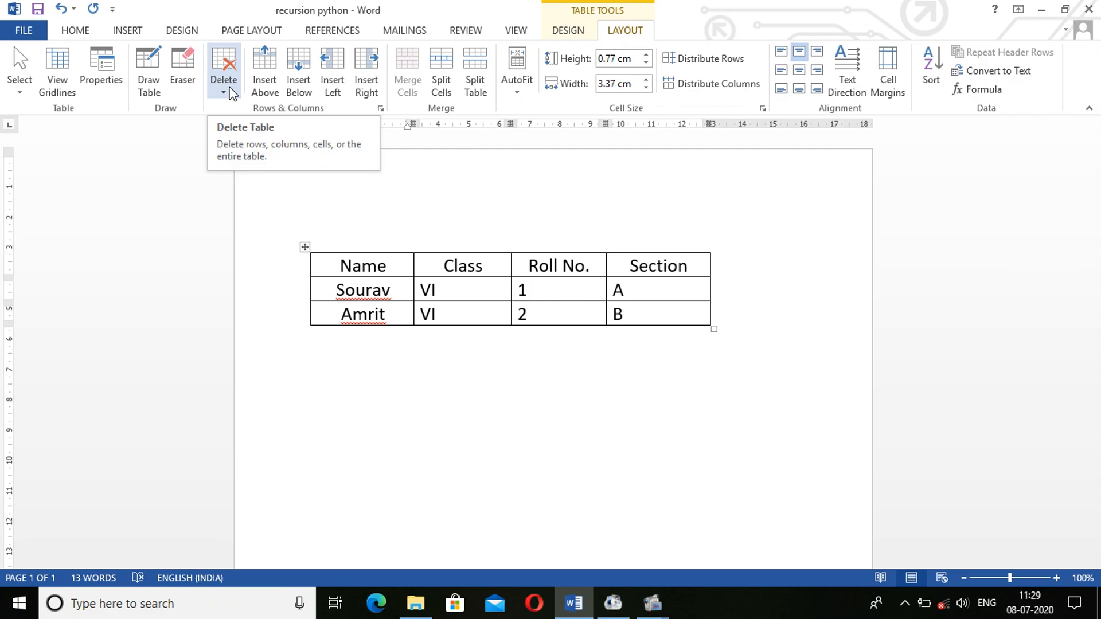
click(455, 290)
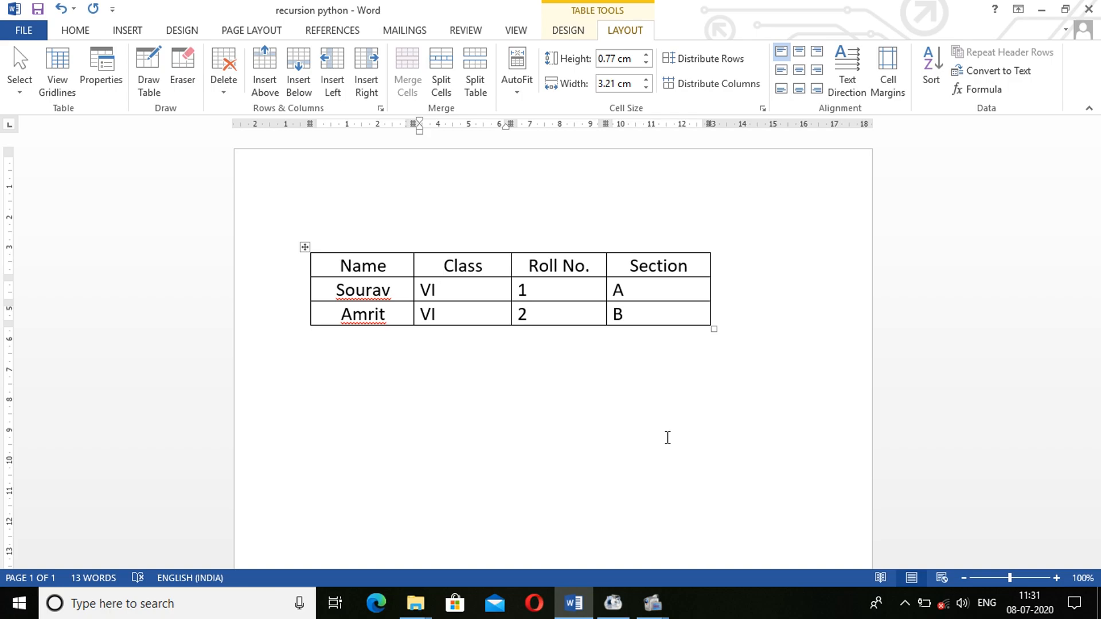
click(653, 603)
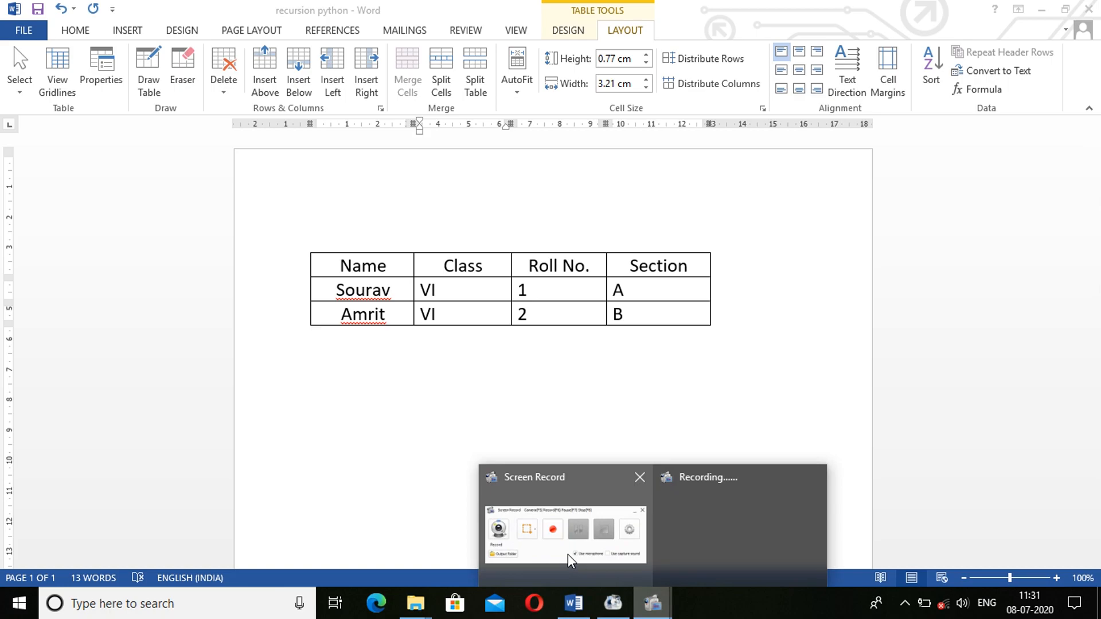